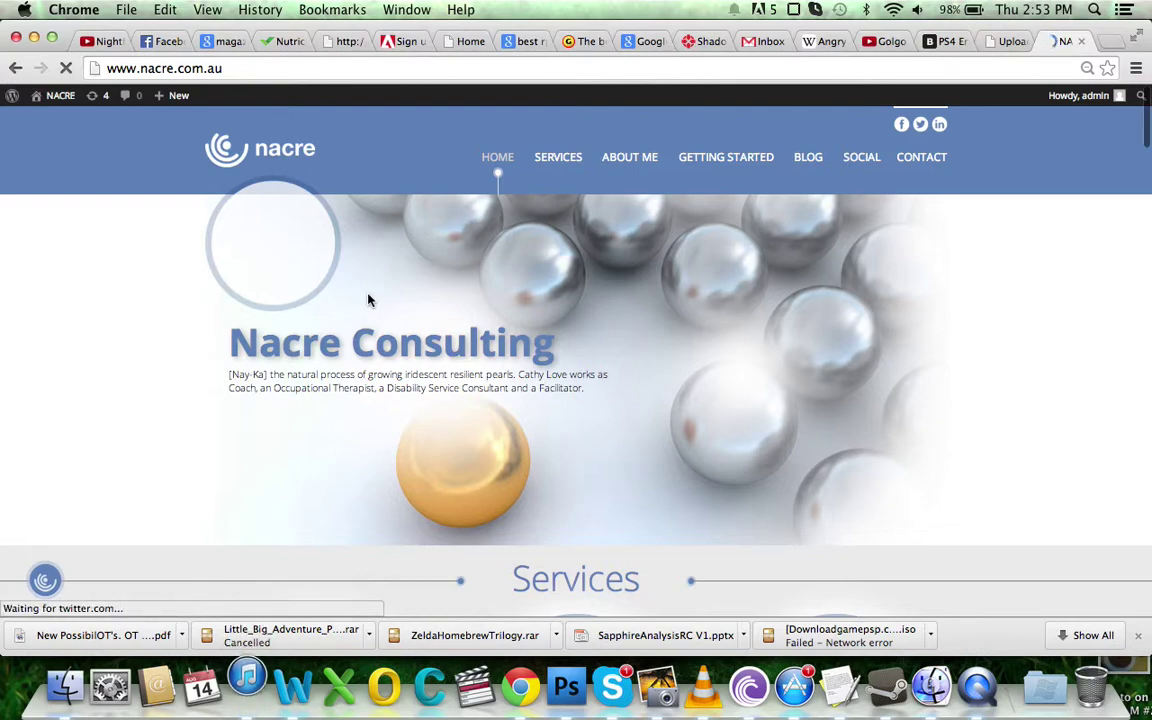
# Step: Open the NACRE site's admin dashboard and go to its Media Library
pyautogui.click(222, 143)
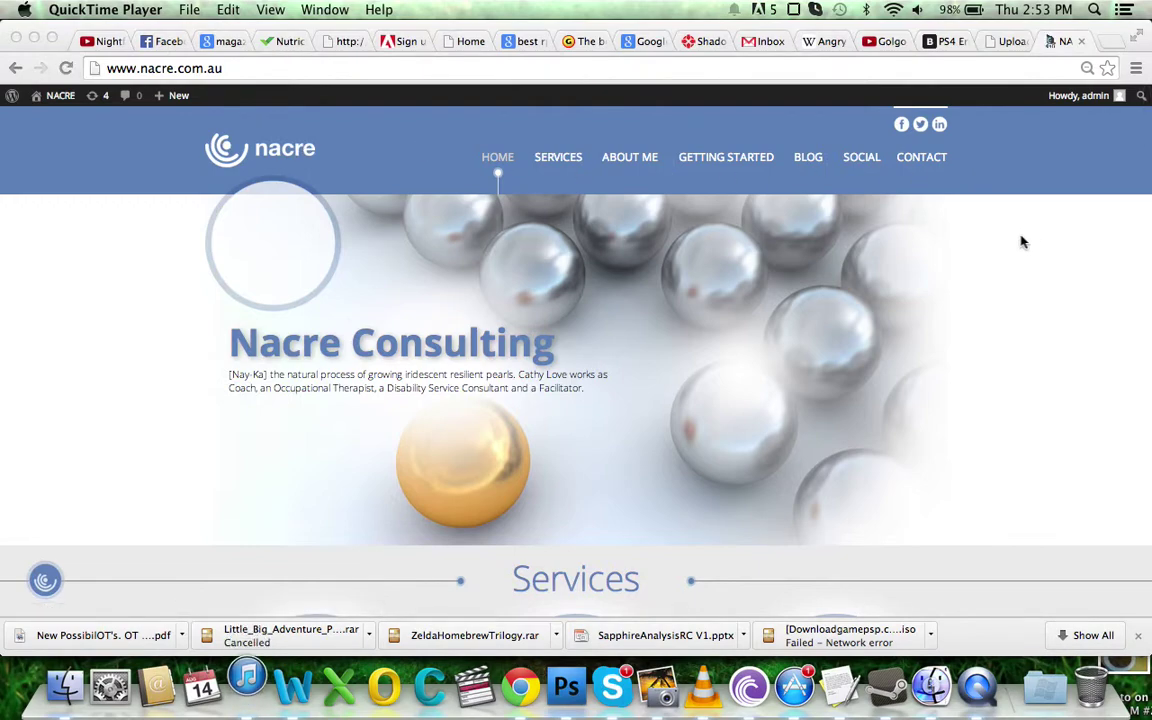
pyautogui.click(57, 95)
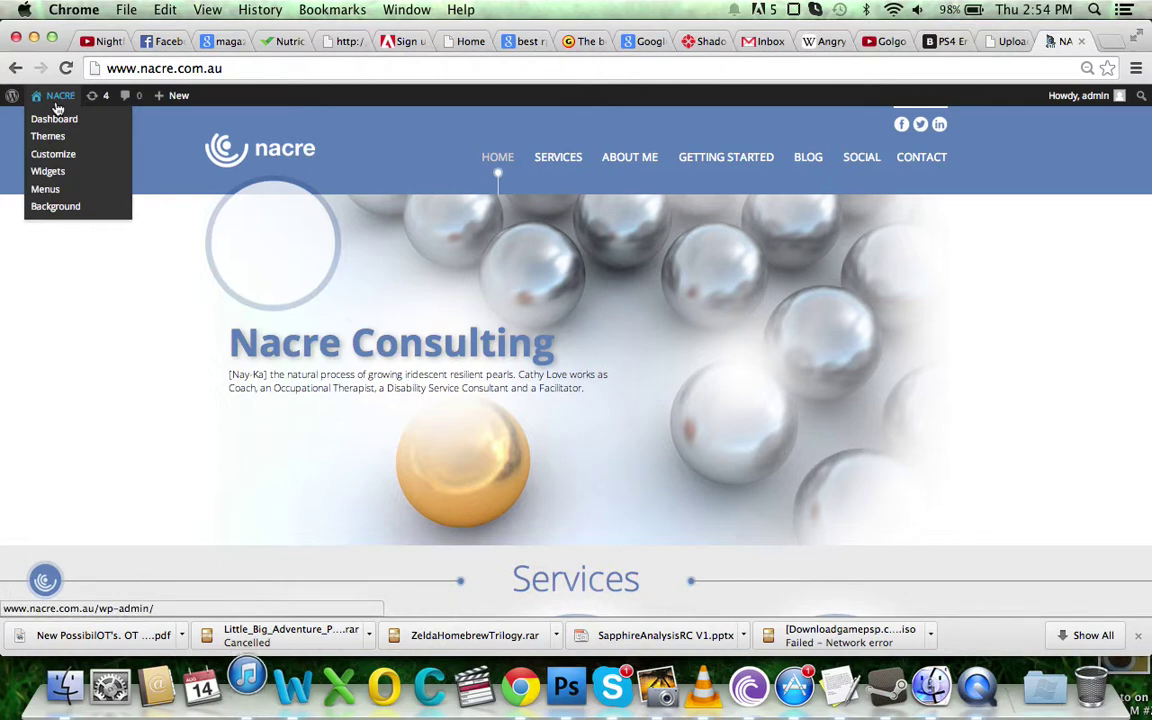
pyautogui.click(55, 119)
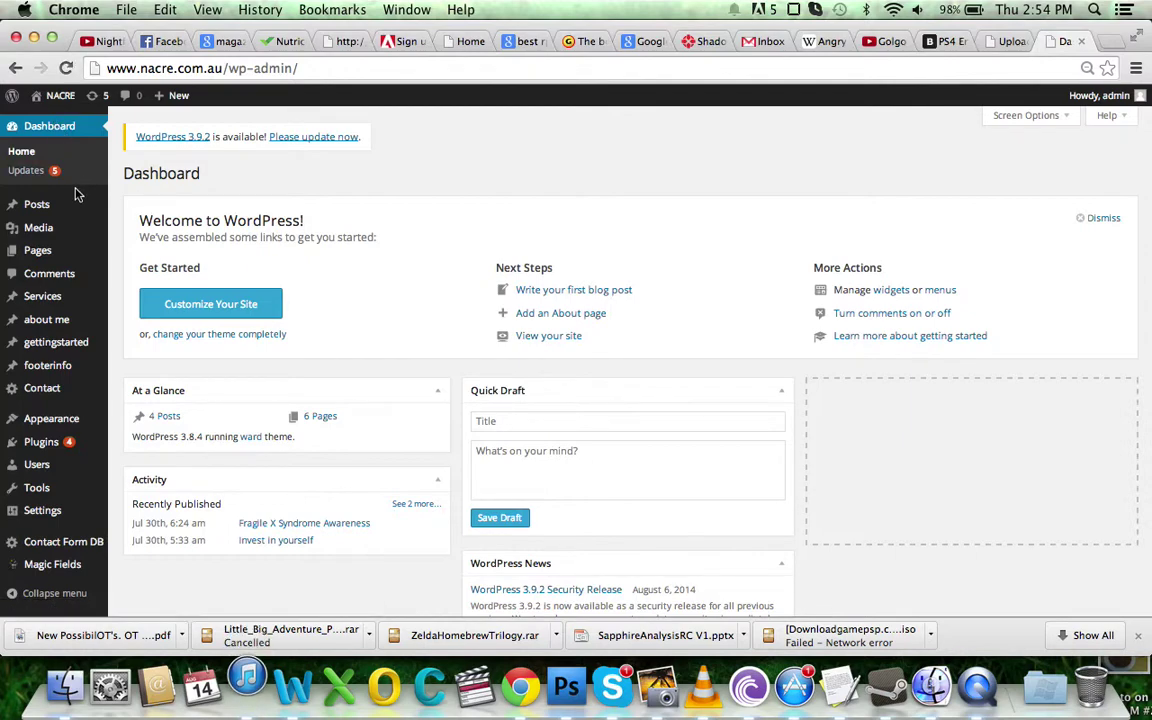
pyautogui.moveTo(42, 231)
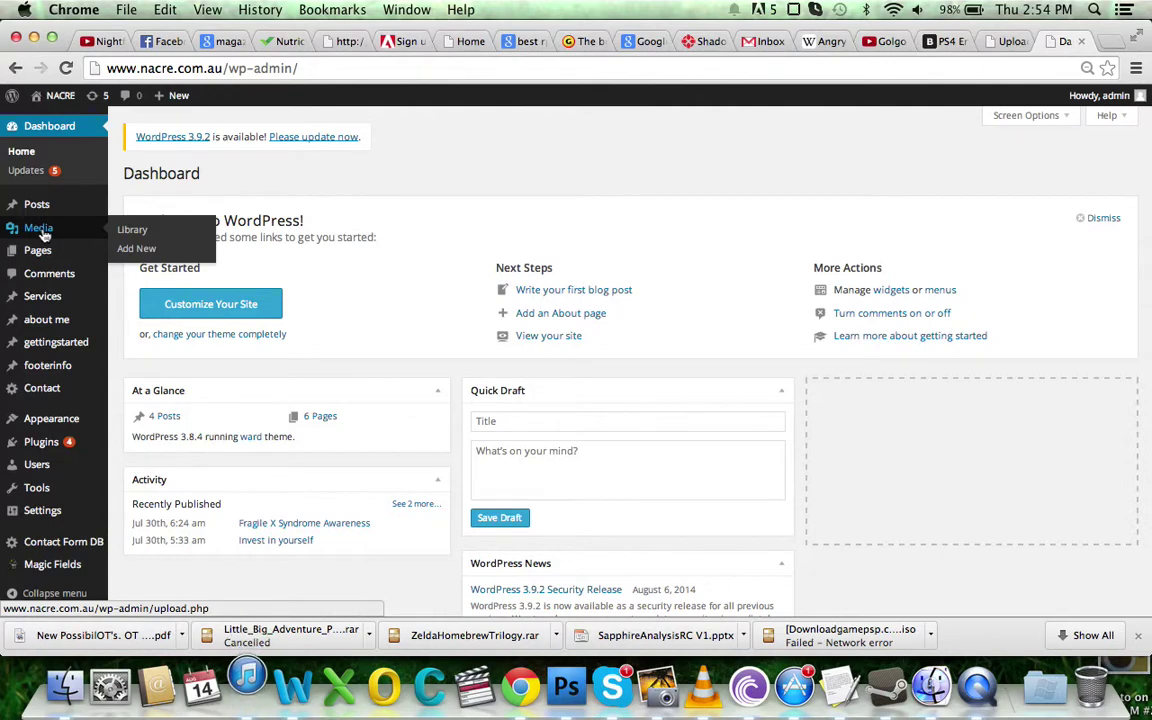
pyautogui.click(42, 231)
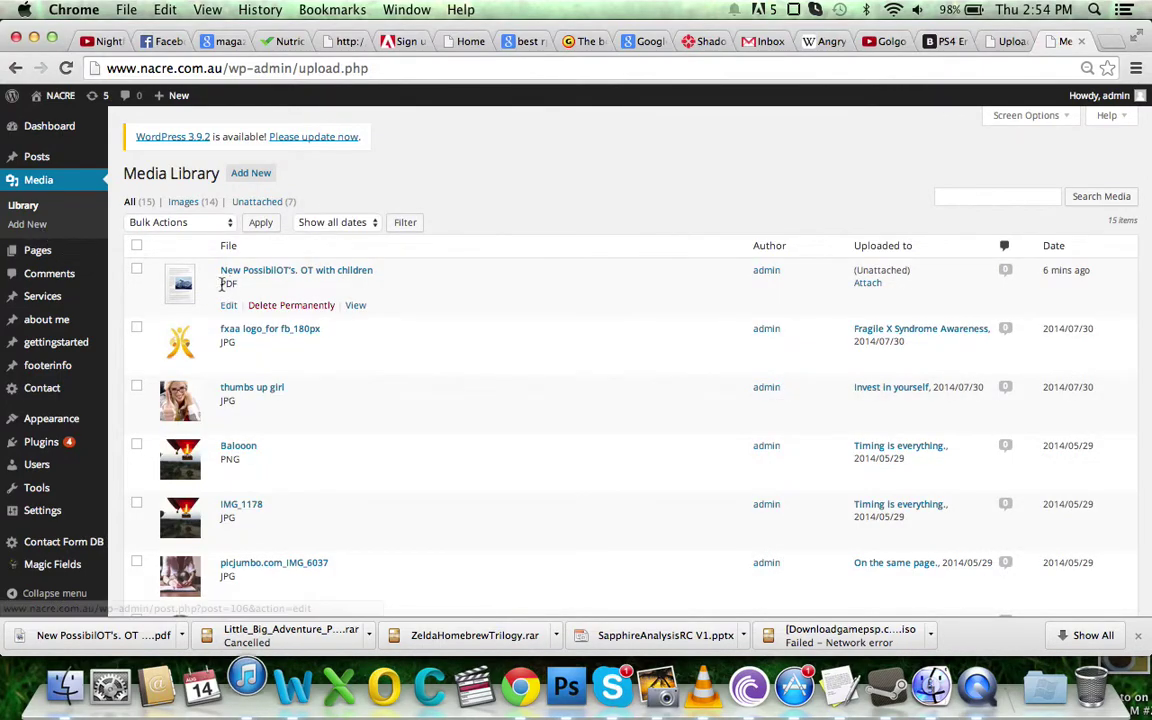
# Step: View the page for uploading new media and return to the Media Library
pyautogui.click(252, 176)
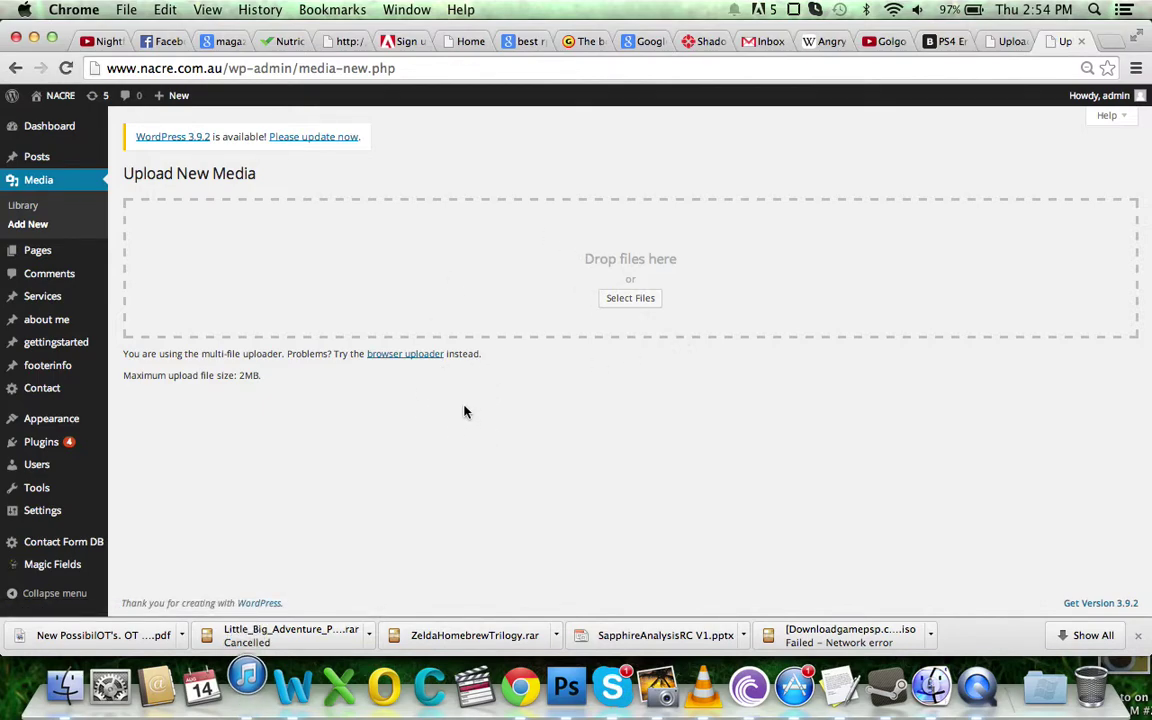
pyautogui.click(16, 68)
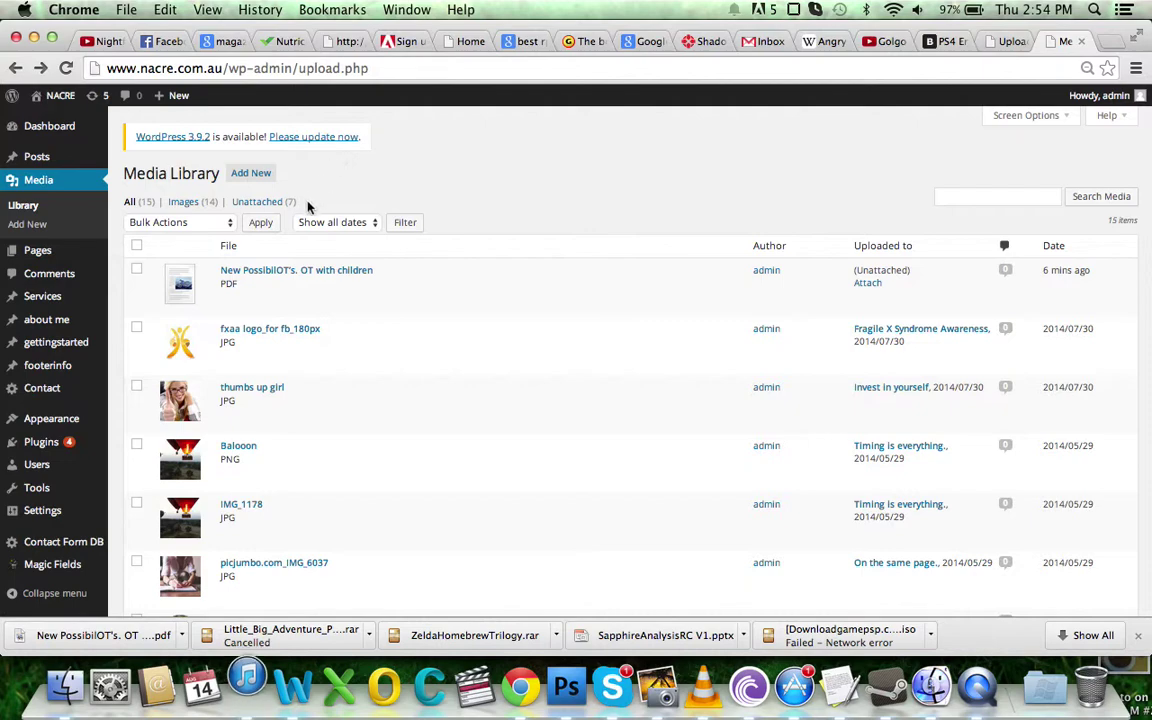
# Step: Open the uploaded PDF "New PossibilOT's. OT with children" from the Media Library and copy its web address
pyautogui.moveTo(257, 298)
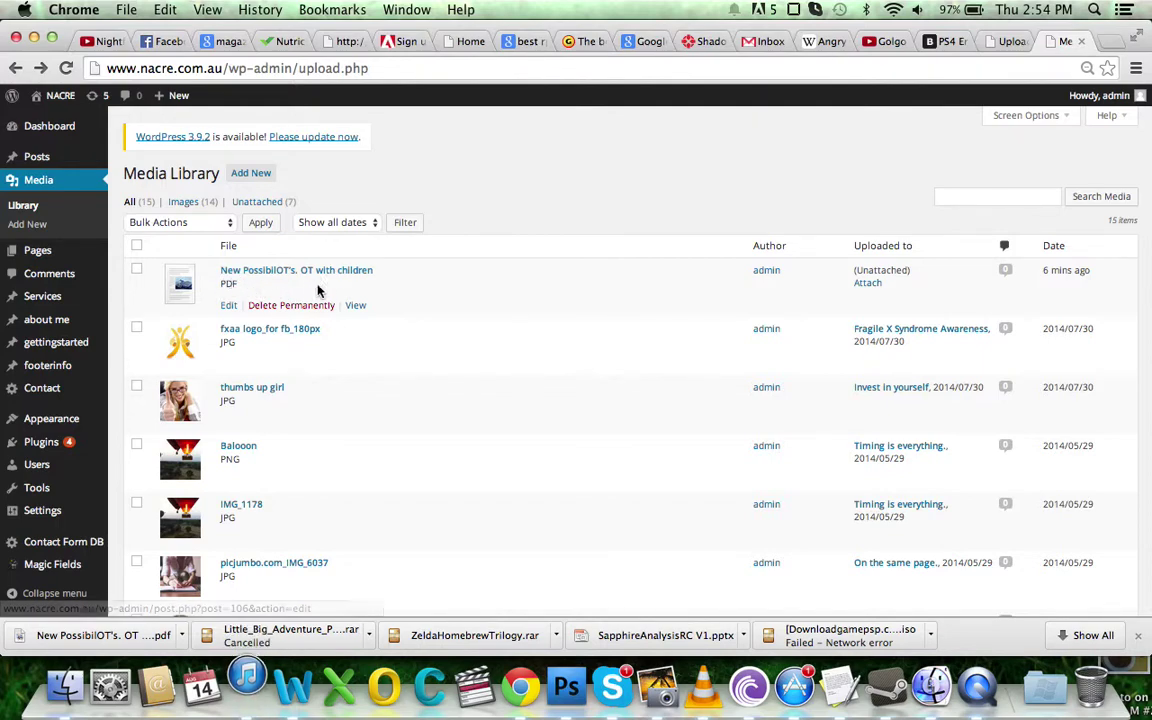
pyautogui.click(356, 310)
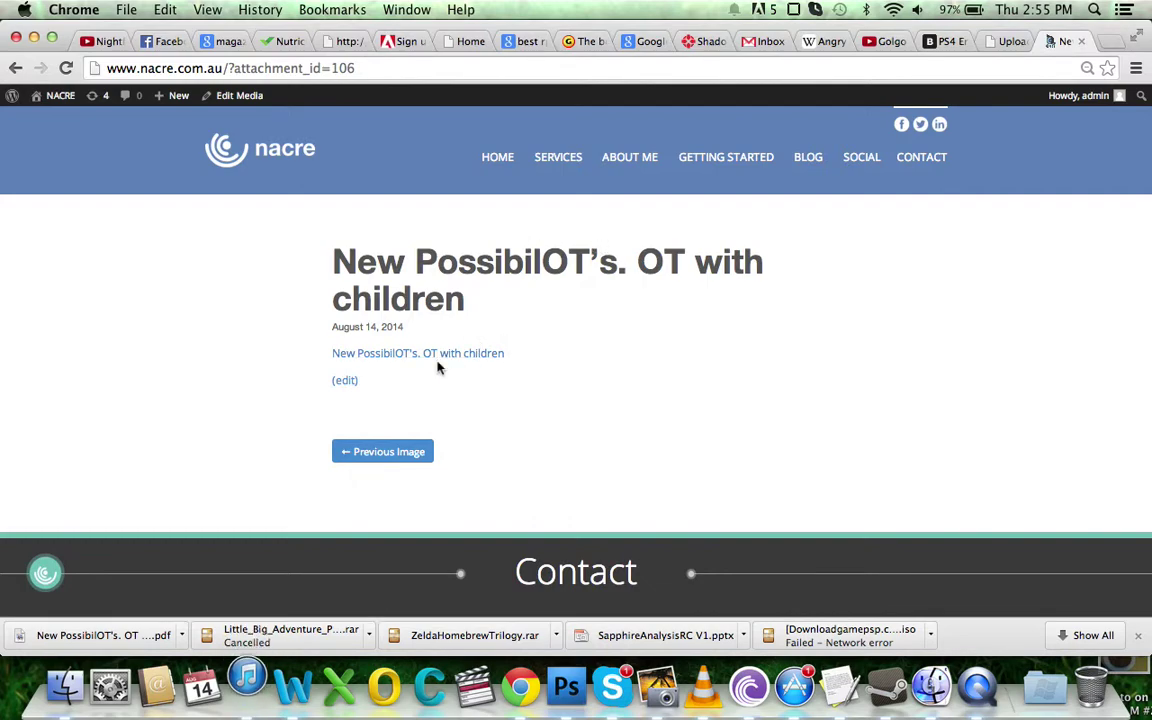
pyautogui.click(371, 356)
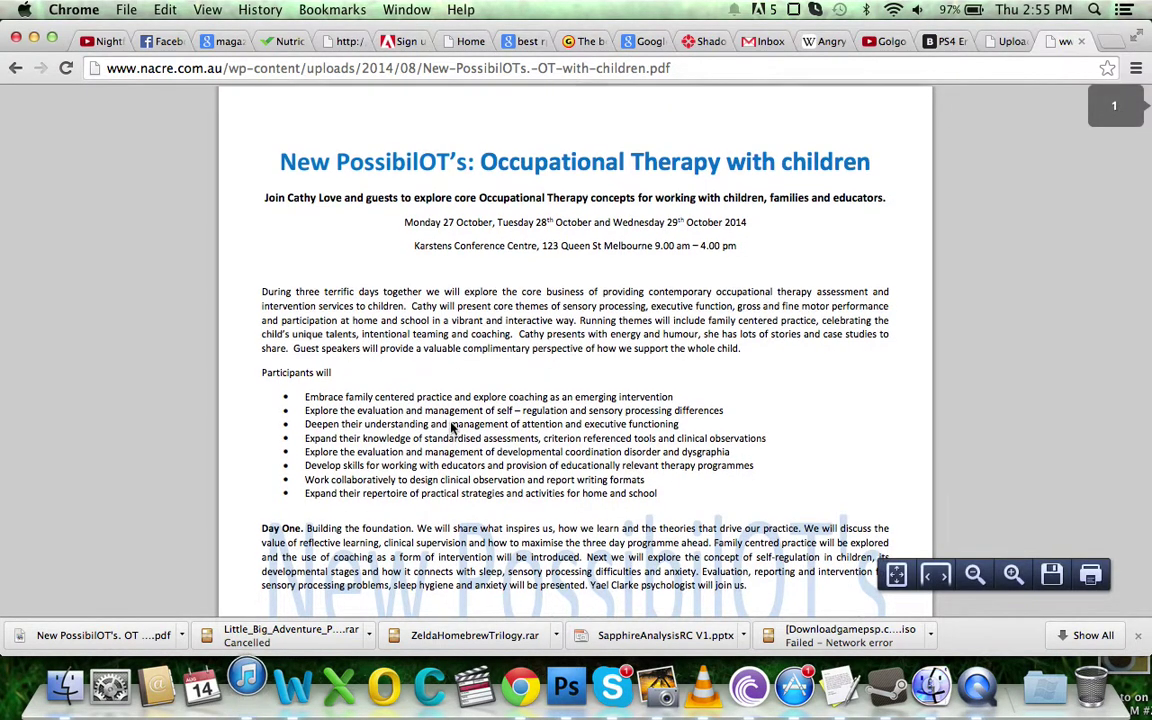
pyautogui.scroll(-4, 452, 428)
pyautogui.scroll(4, 440, 420)
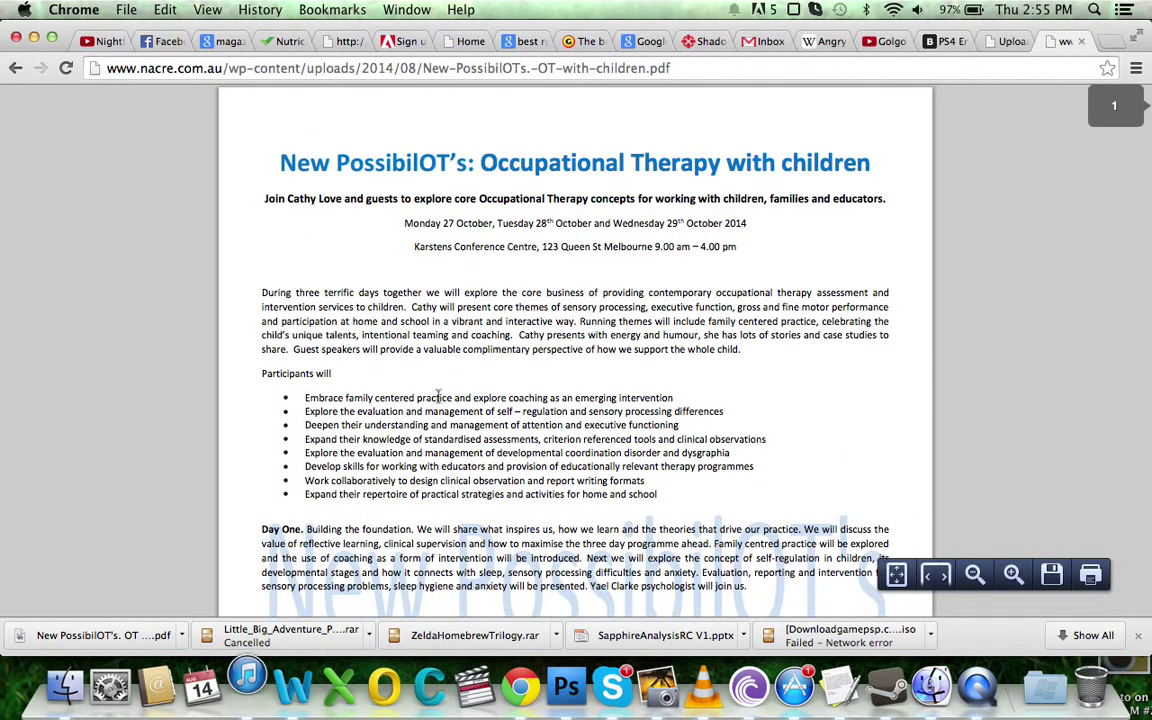
pyautogui.click(445, 67)
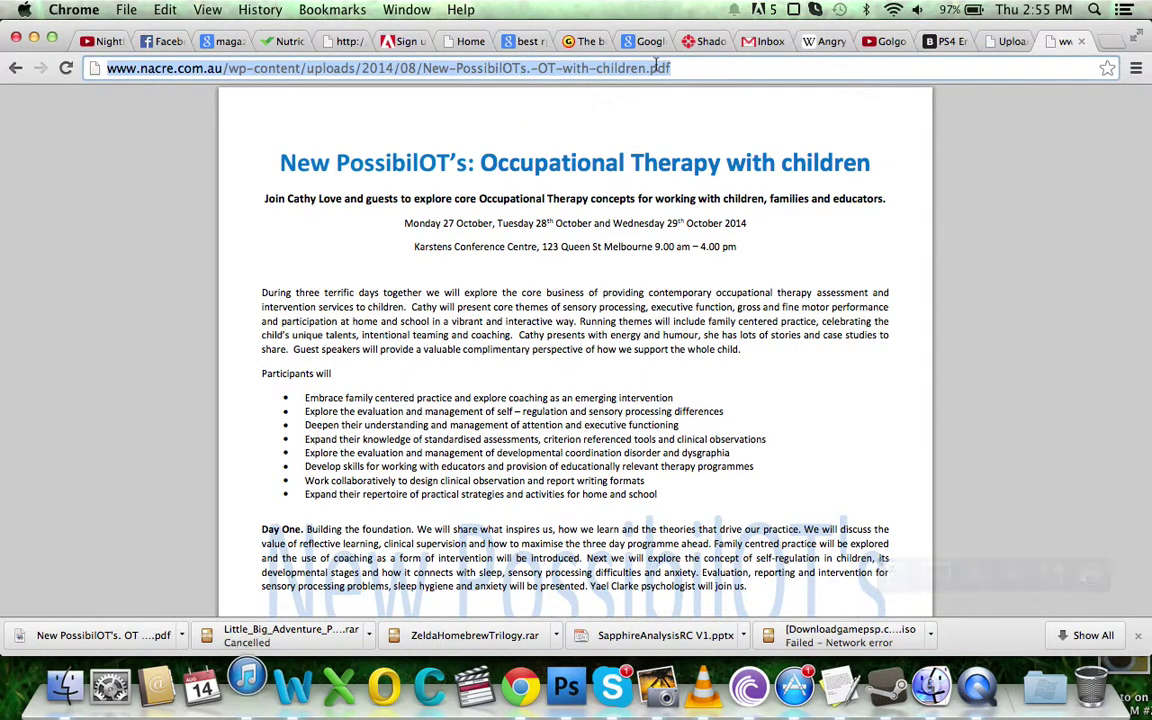
# Step: Return to the public NACRE home page and open the "For Health Professionals" service
pyautogui.click(17, 76)
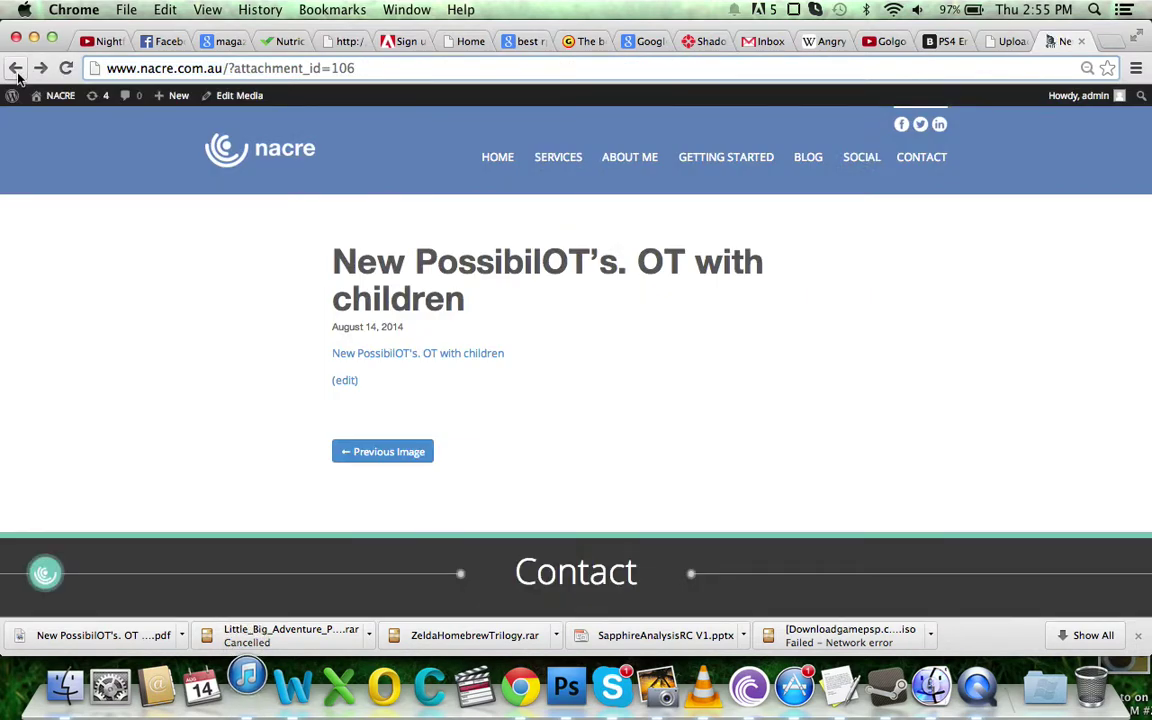
pyautogui.moveTo(55, 95)
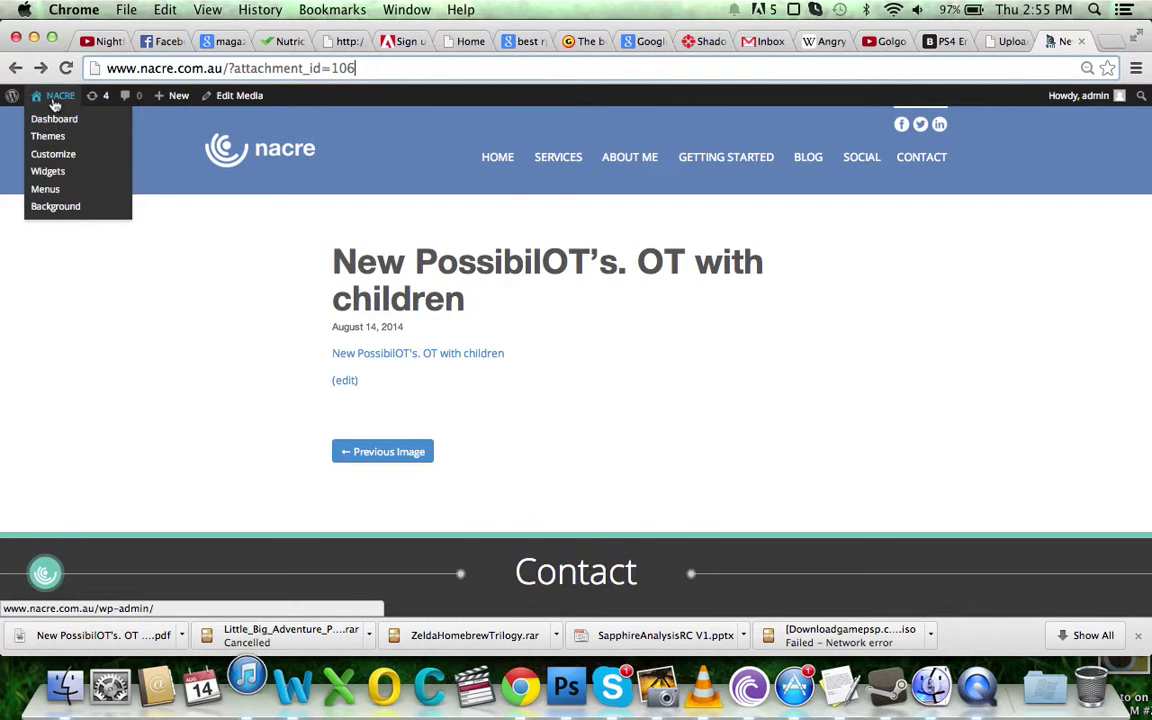
pyautogui.click(55, 97)
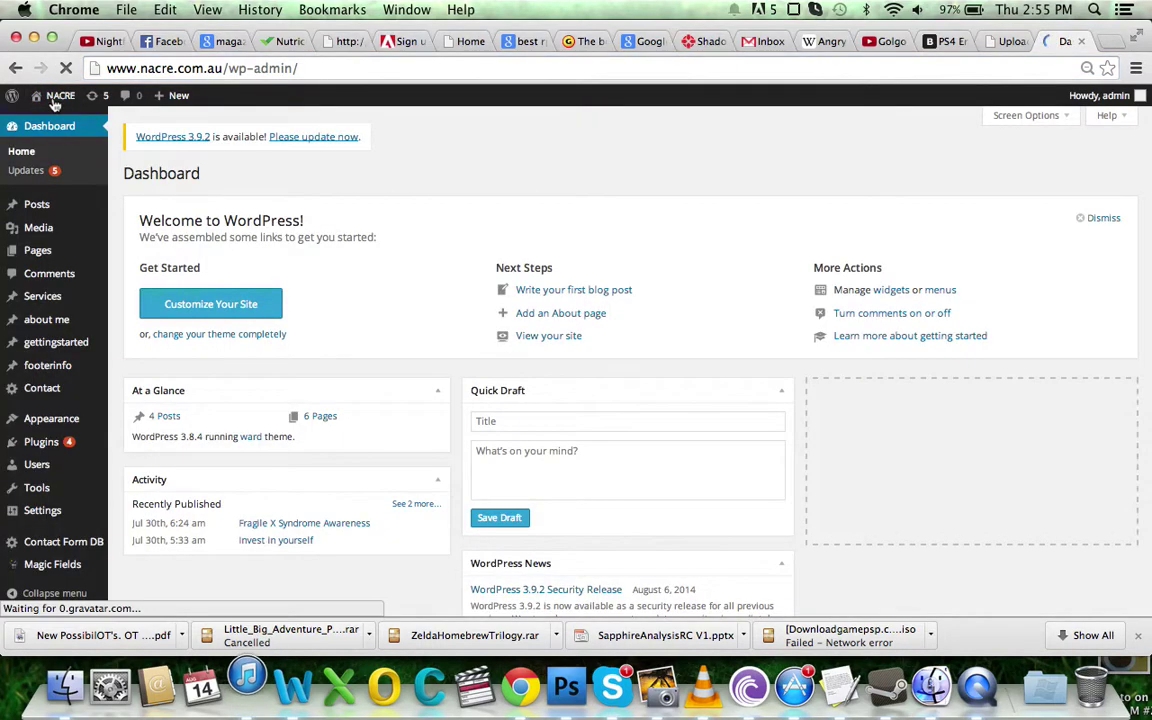
pyautogui.moveTo(55, 102)
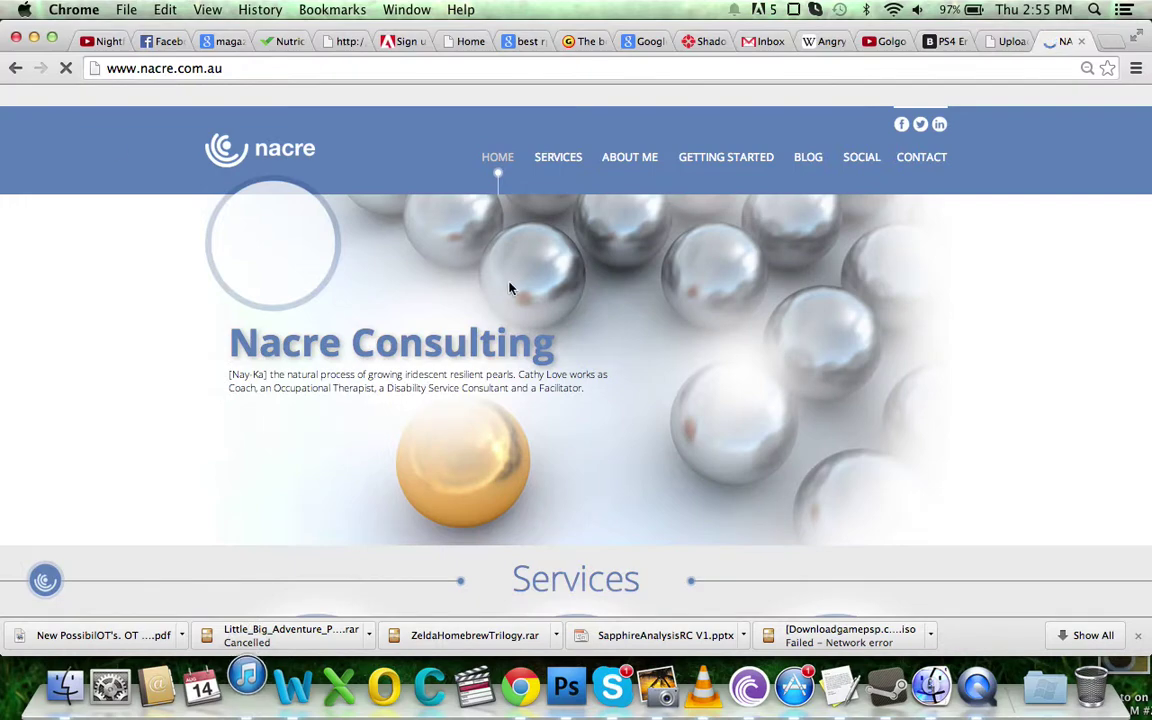
pyautogui.scroll(-5, 509, 300)
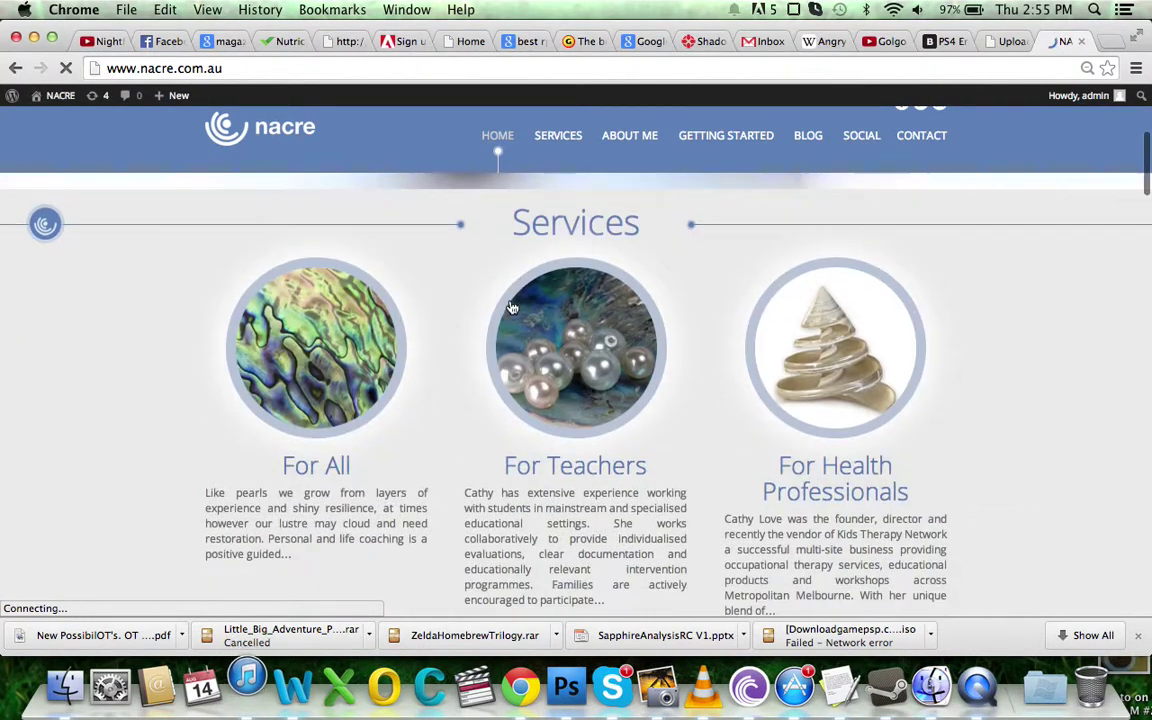
pyautogui.scroll(-2, 511, 307)
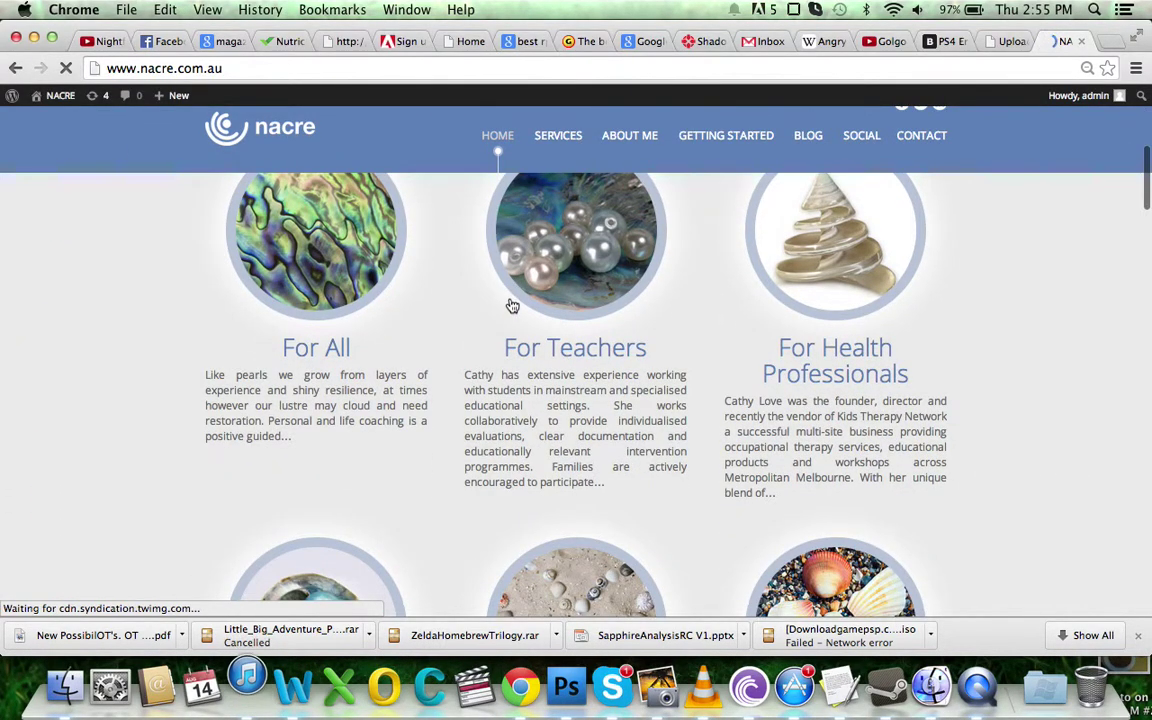
pyautogui.scroll(1, 512, 306)
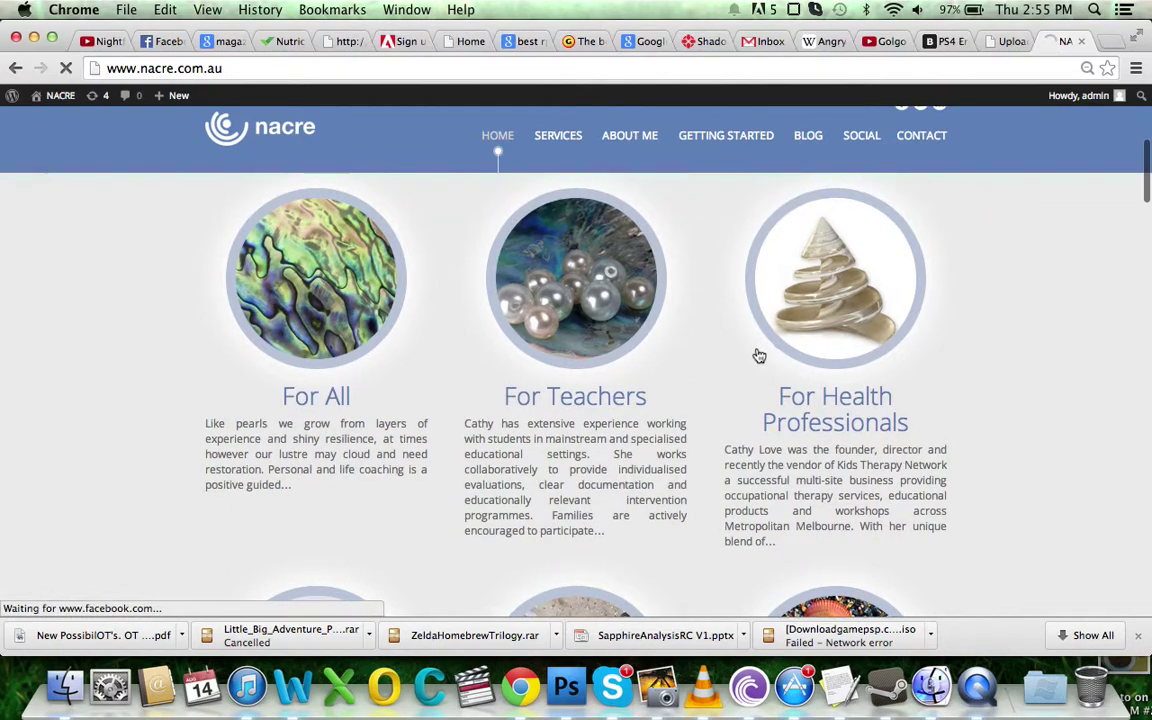
pyautogui.click(805, 368)
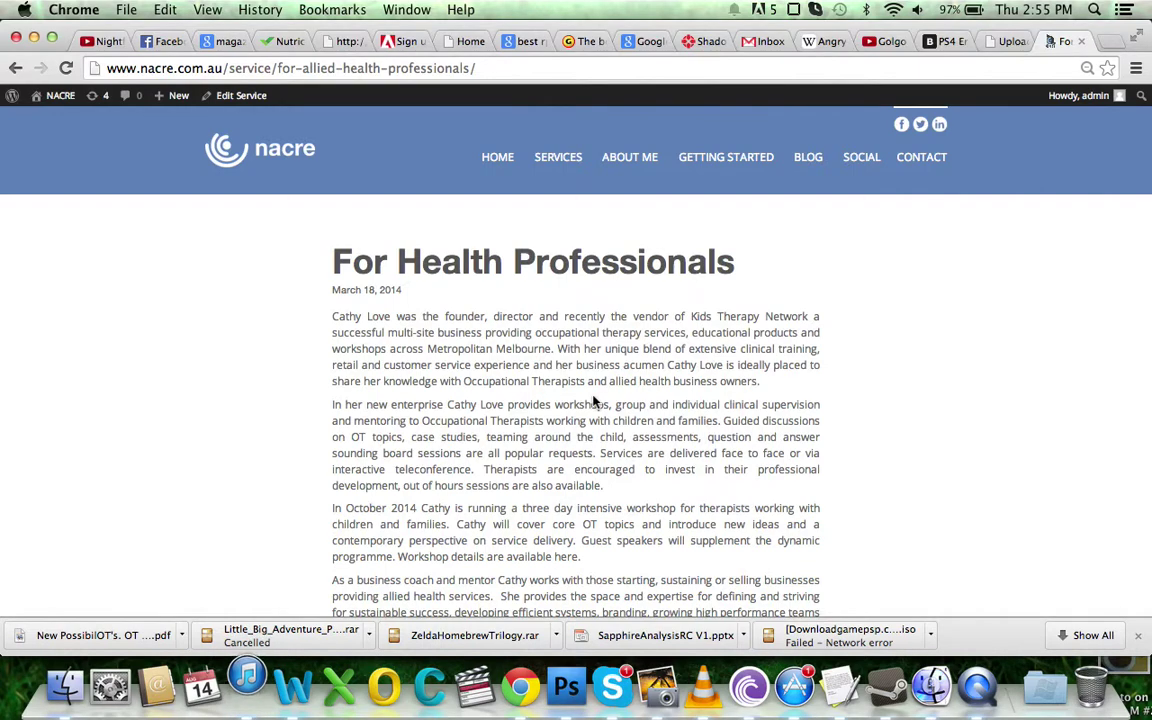
# Step: Enlarge the "For Health Professionals" page and open the service for editing
pyautogui.press('super+equal')
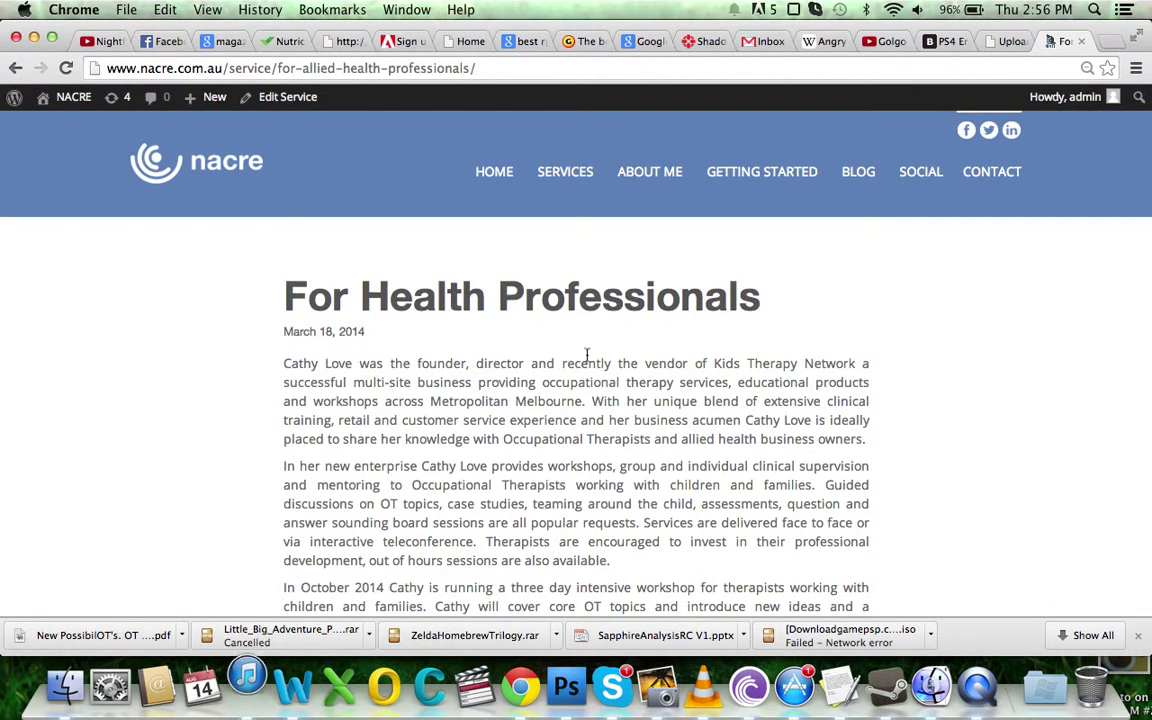
pyautogui.scroll(-1, 587, 354)
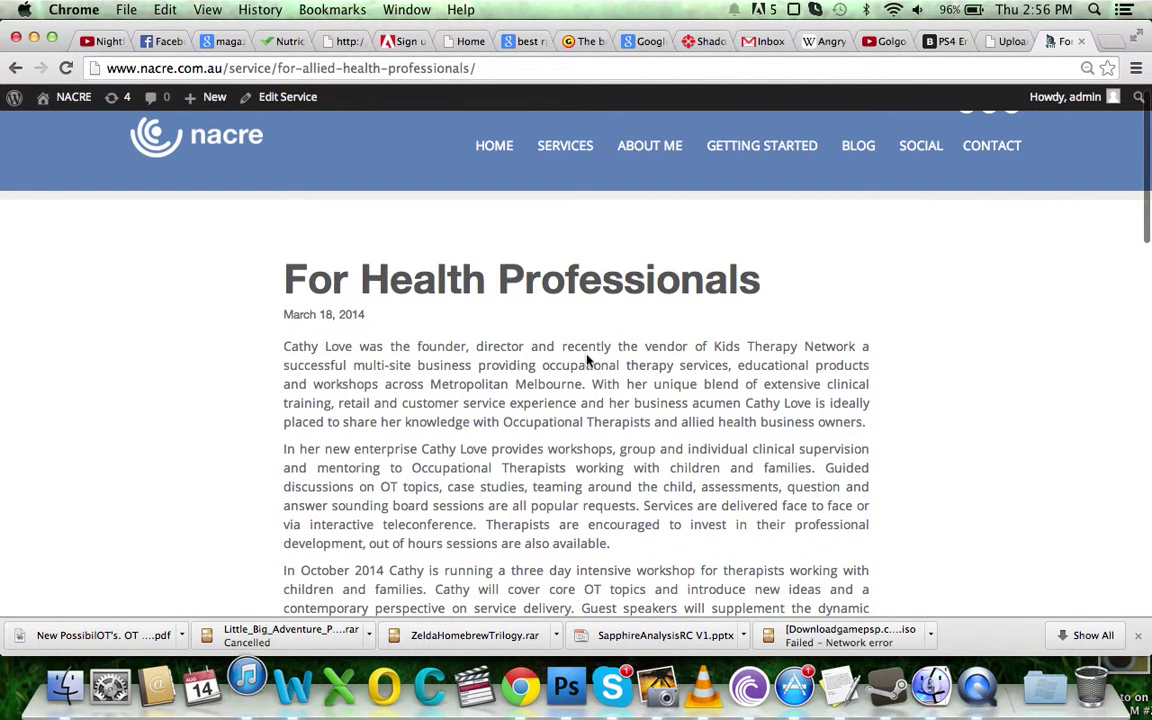
pyautogui.scroll(-15, 370, 420)
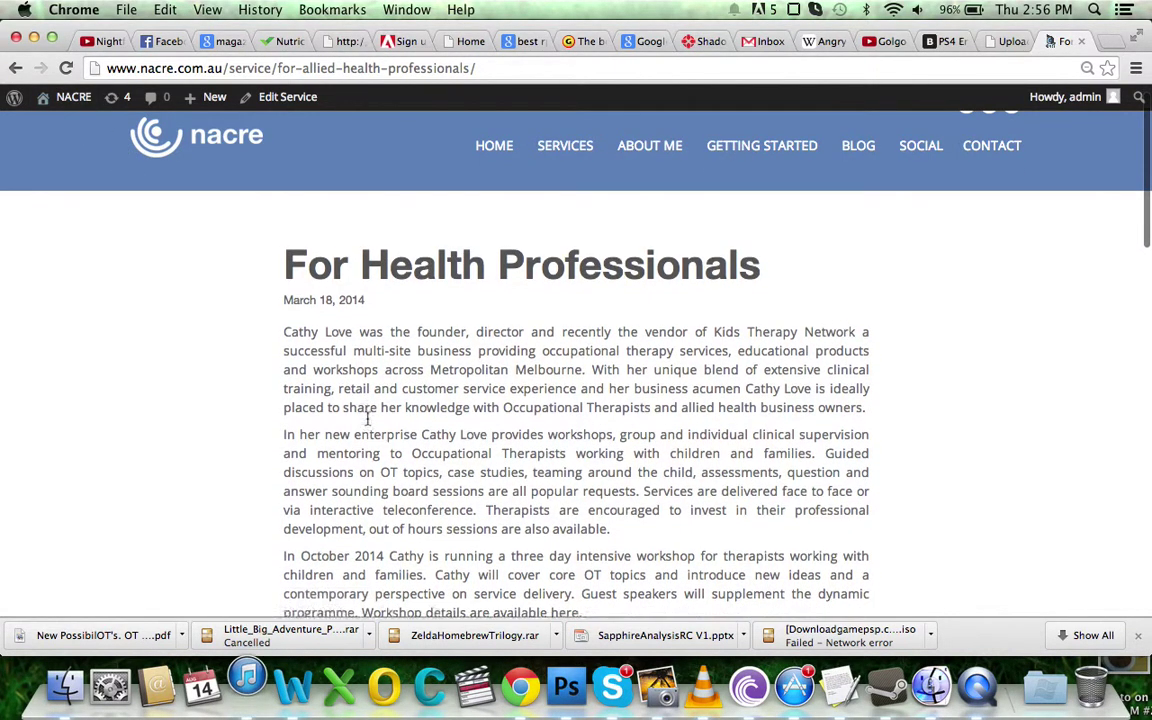
pyautogui.scroll(5, 369, 426)
pyautogui.scroll(3, 369, 426)
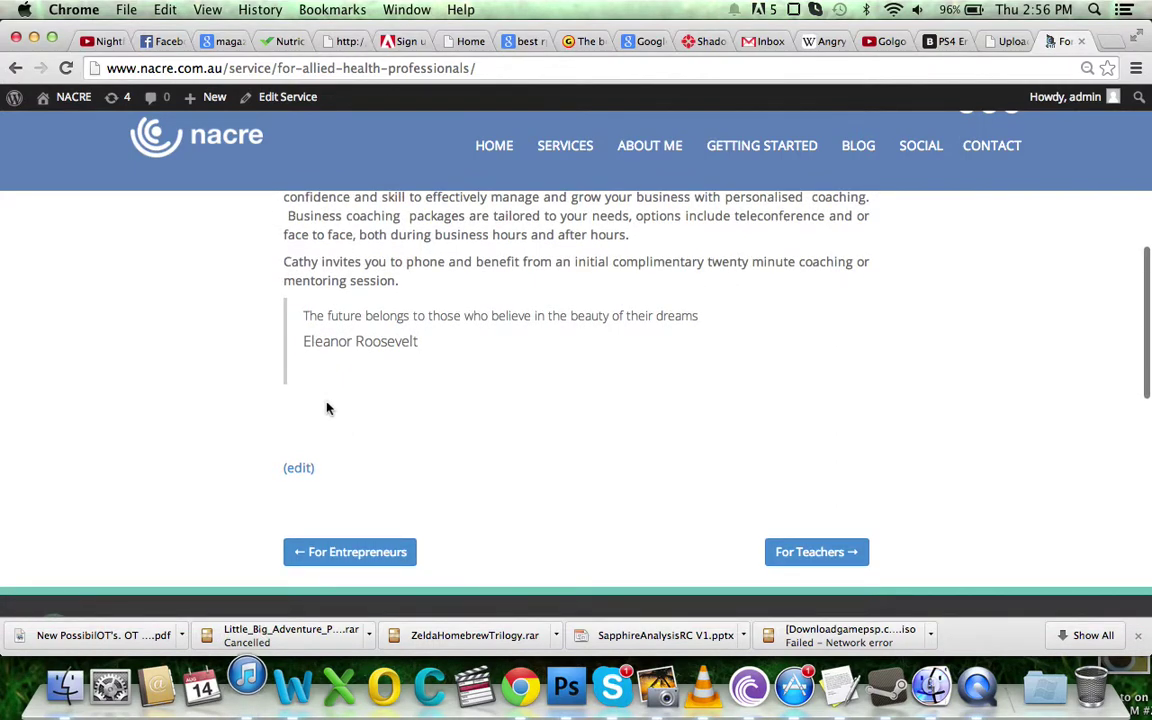
pyautogui.click(307, 474)
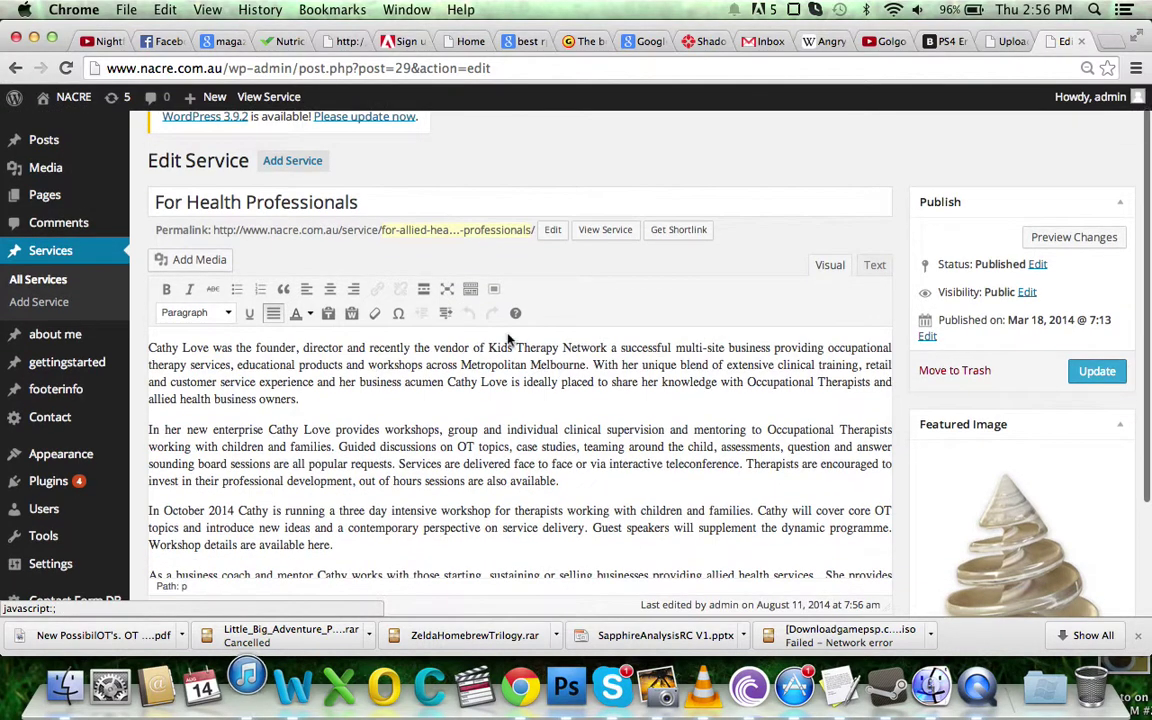
pyautogui.scroll(-1, 600, 404)
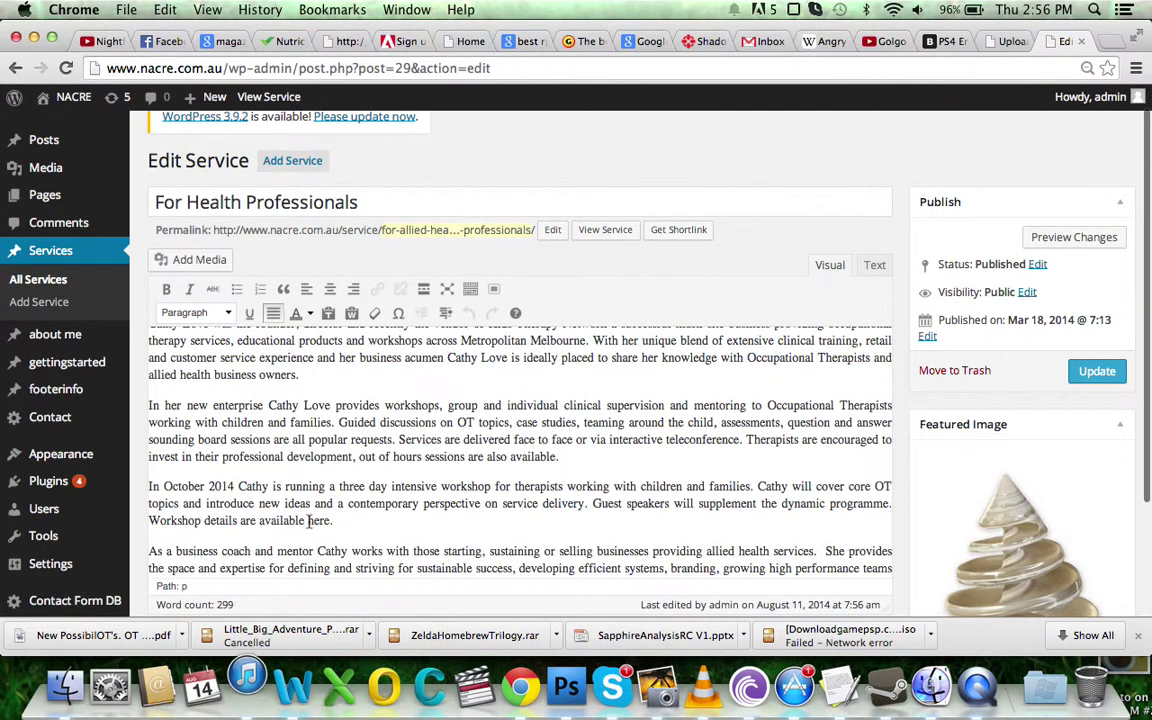
pyautogui.doubleClick(316, 521)
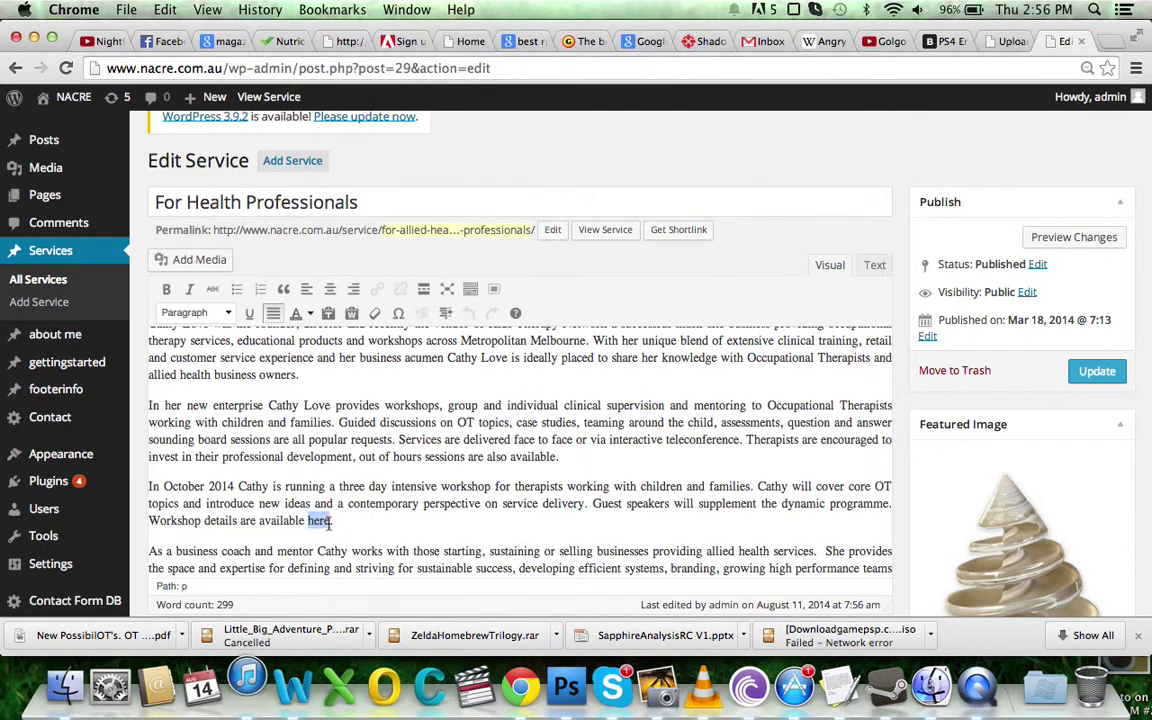
pyautogui.click(377, 290)
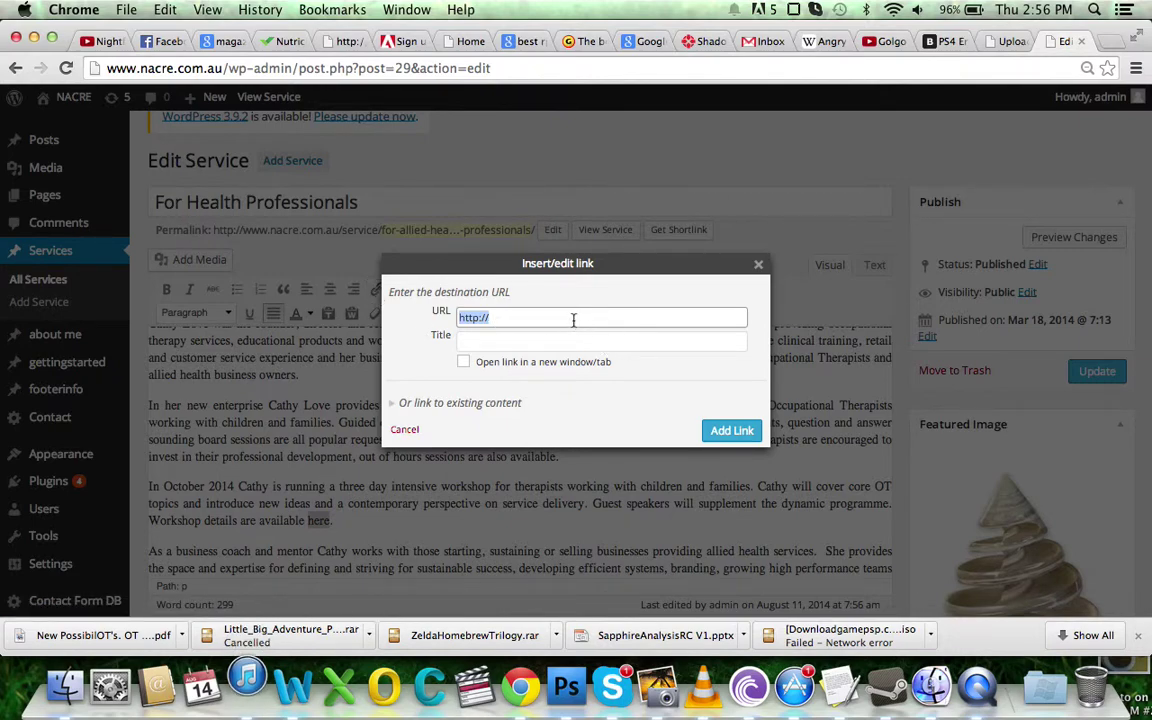
pyautogui.write('http://www.nacre.com.au/wp-content/uploads/2014/08/New-PossibilOTs.-OT-with-children.pdf')
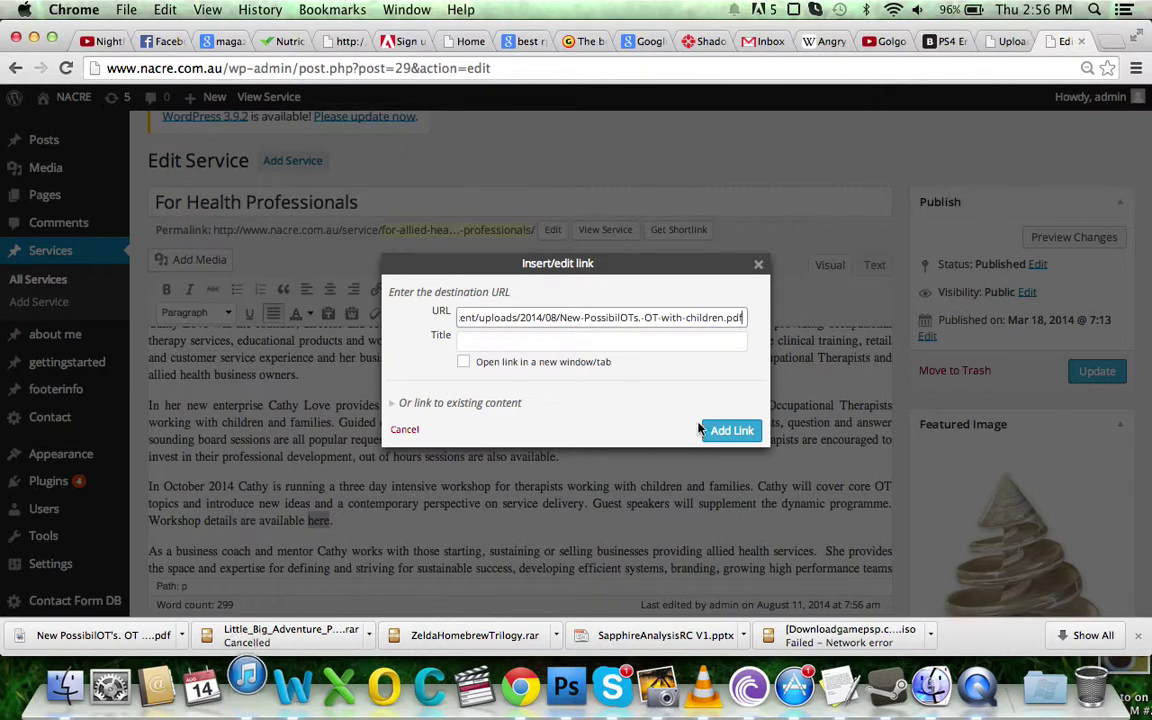
pyautogui.click(732, 432)
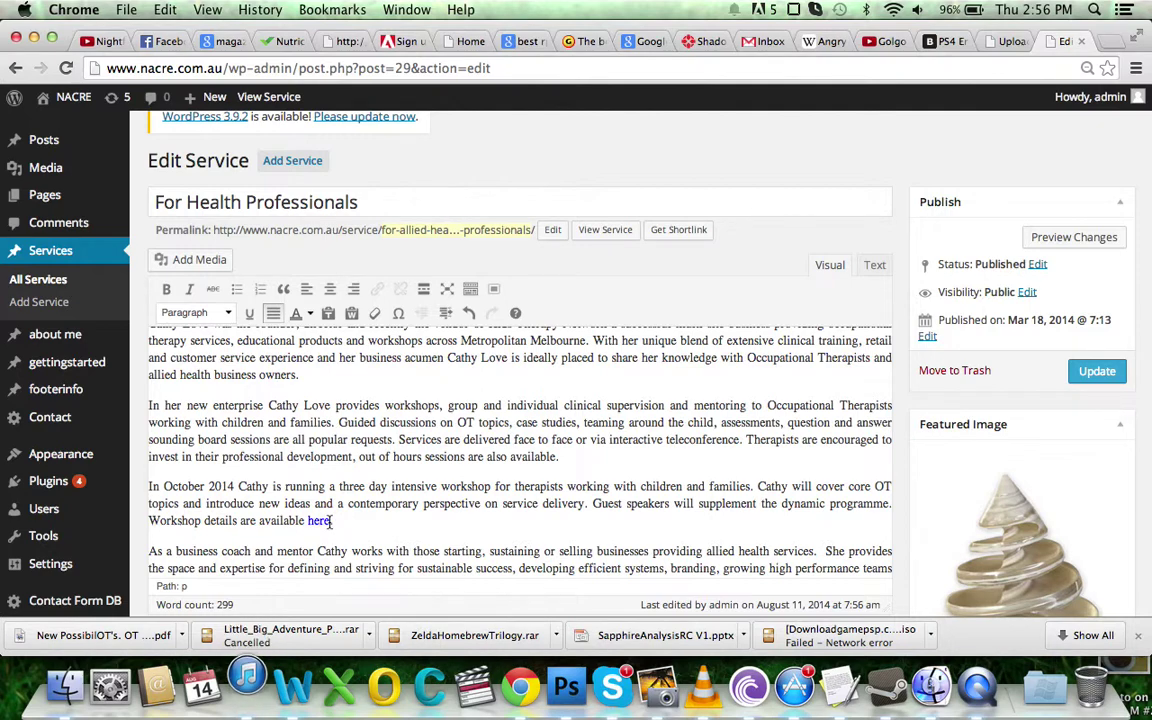
# Step: Underline the linked word "here" in the workshop details sentence
pyautogui.moveTo(318, 522); pyautogui.dragTo(310, 528)
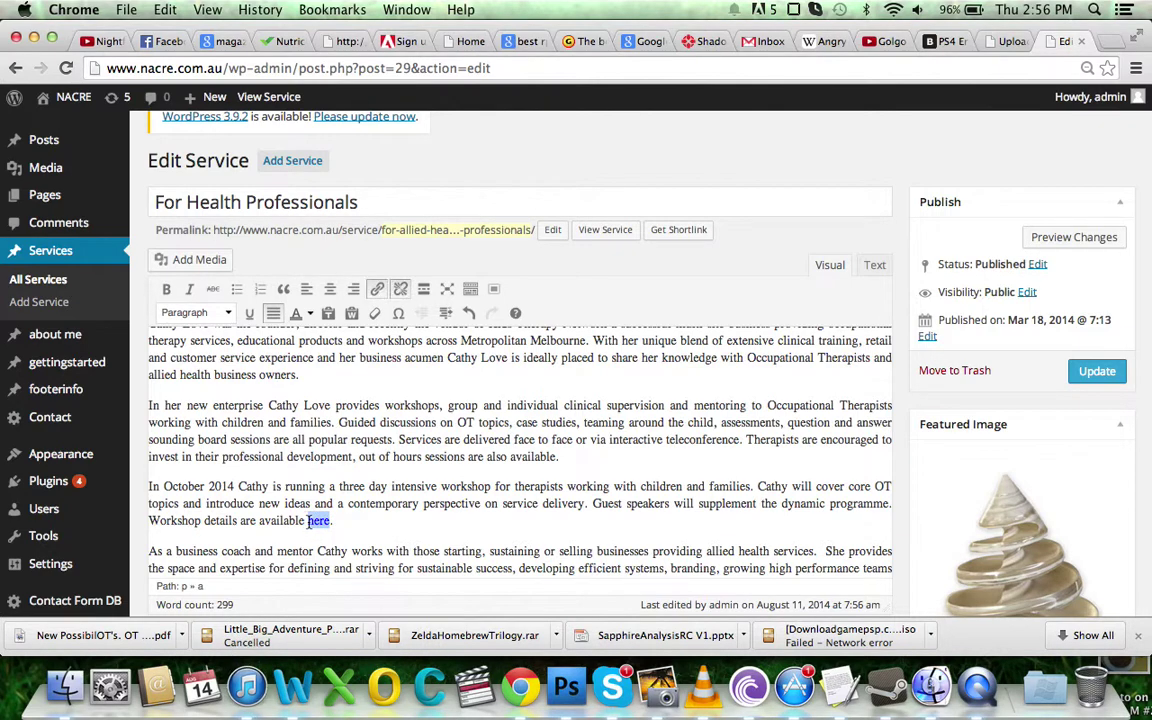
pyautogui.click(250, 314)
pyautogui.click(397, 505)
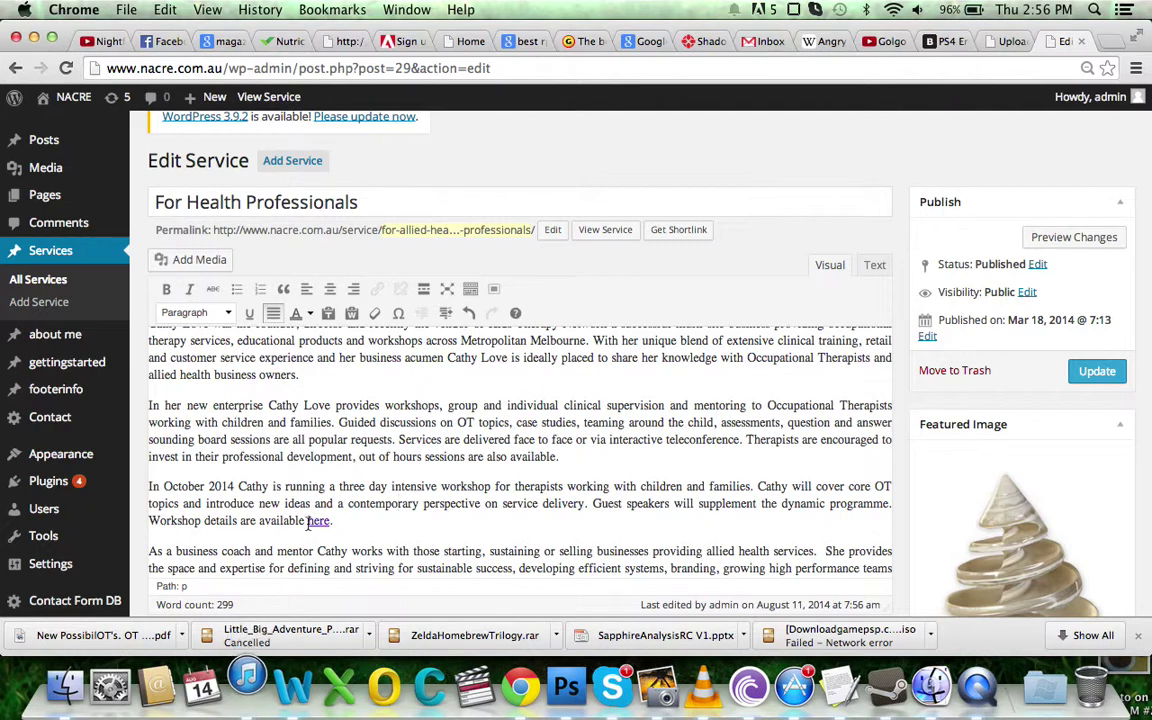
# Step: Reselect the linked word "here" and check the option for removing its link
pyautogui.click(307, 520)
pyautogui.click(312, 505)
pyautogui.click(309, 521)
pyautogui.moveTo(327, 521); pyautogui.dragTo(331, 524)
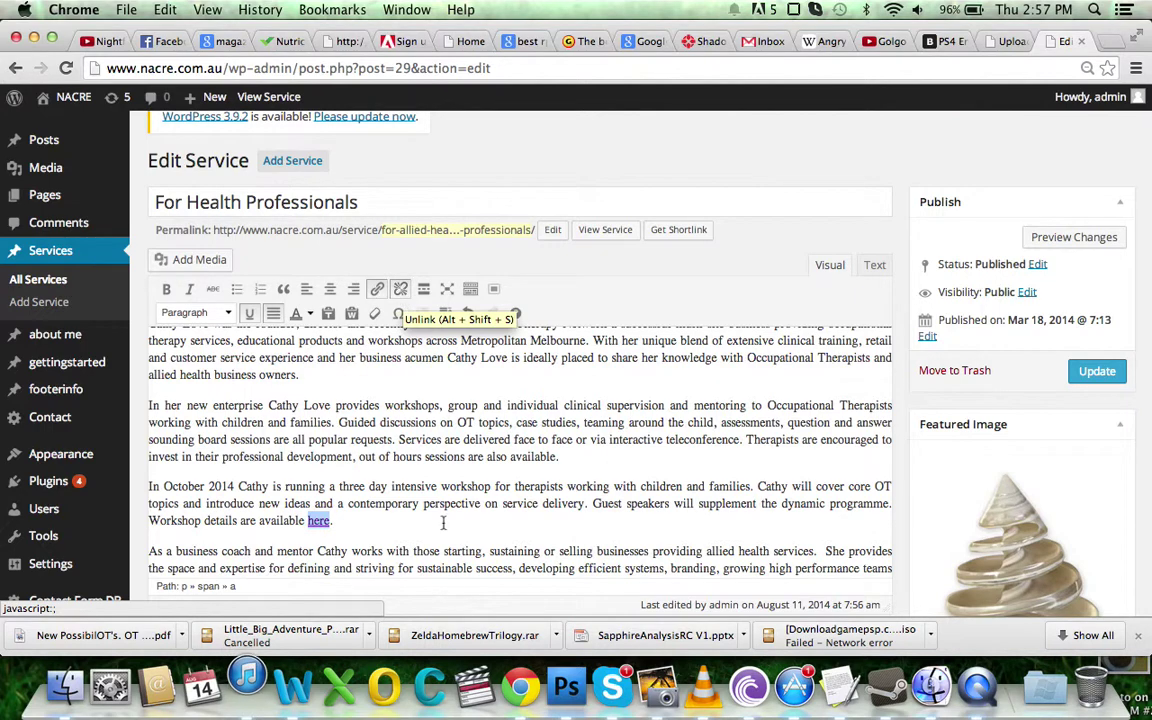
pyautogui.click(392, 503)
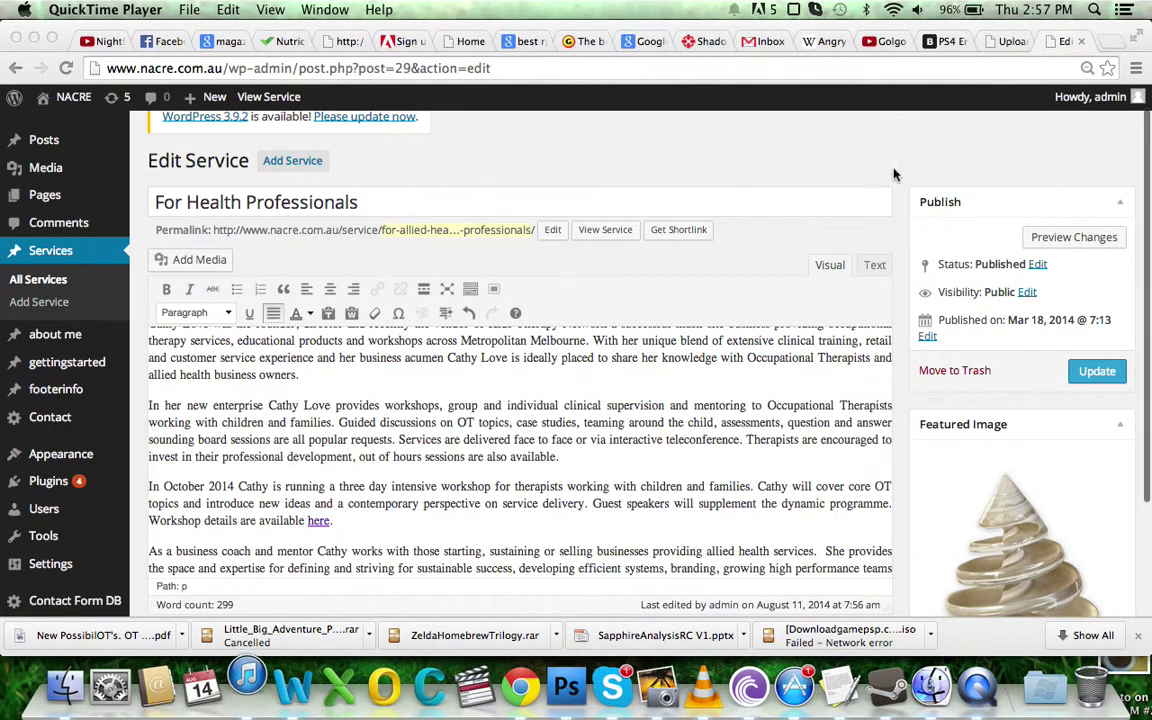
# Step: Update the published "For Health Professionals" service with the edited text
pyautogui.click(1099, 377)
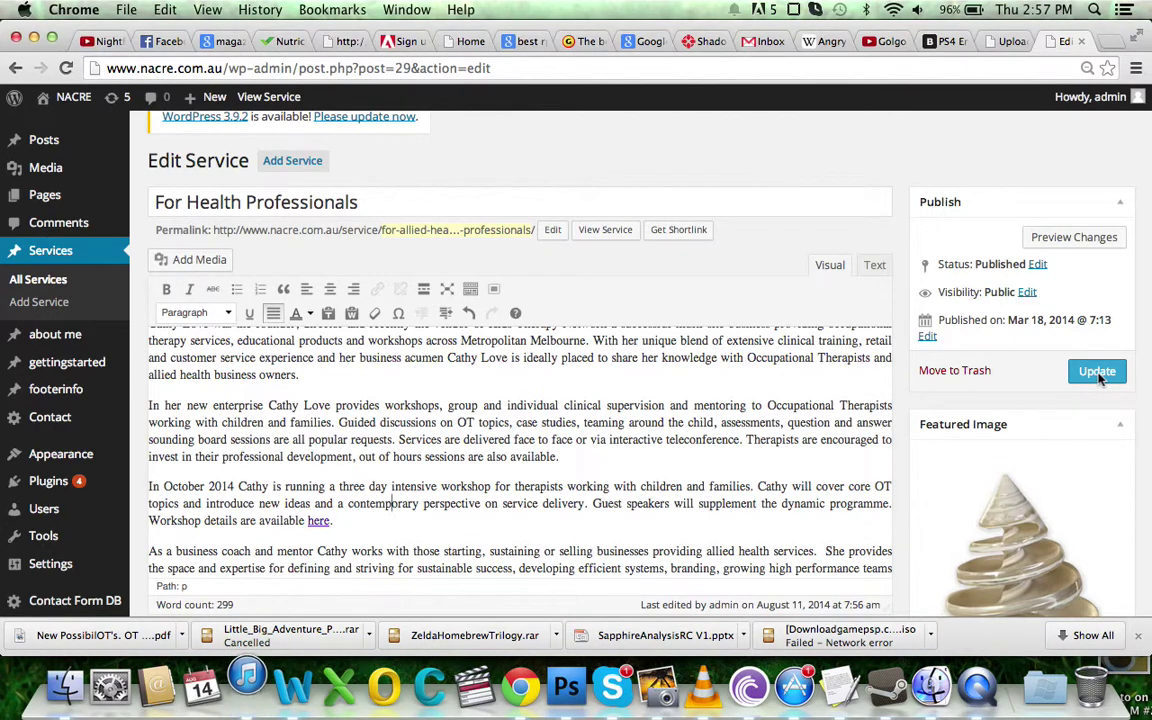
# Step: Save the For Health Professionals service with its linked workshop text and visit the live NACRE home page
pyautogui.click(1097, 372)
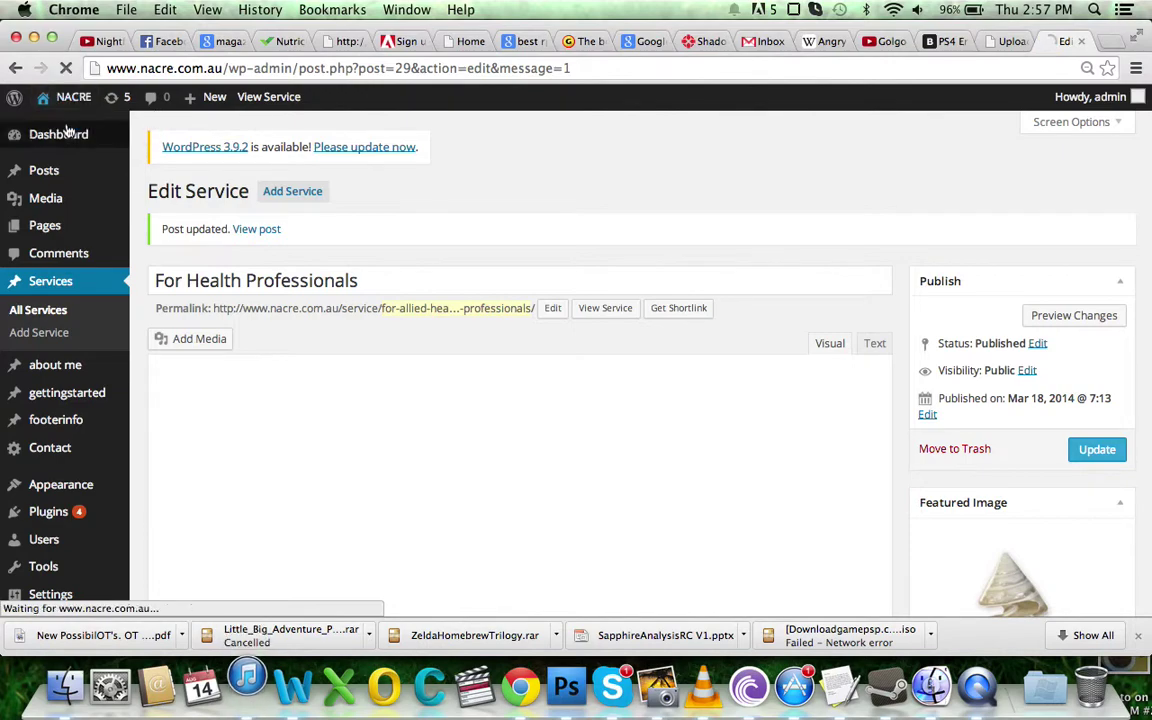
pyautogui.moveTo(67, 131)
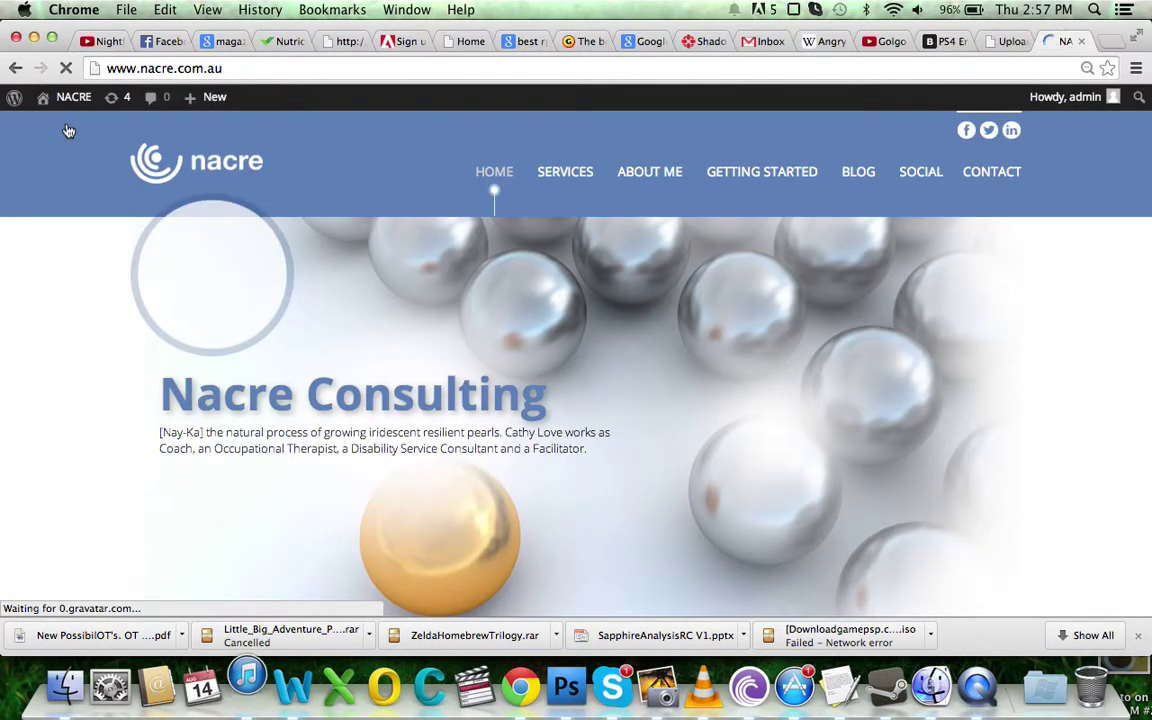
# Step: Open the For Health Professionals page on the live site and follow the "here" link in the workshop details sentence
pyautogui.scroll(-5, 504, 399)
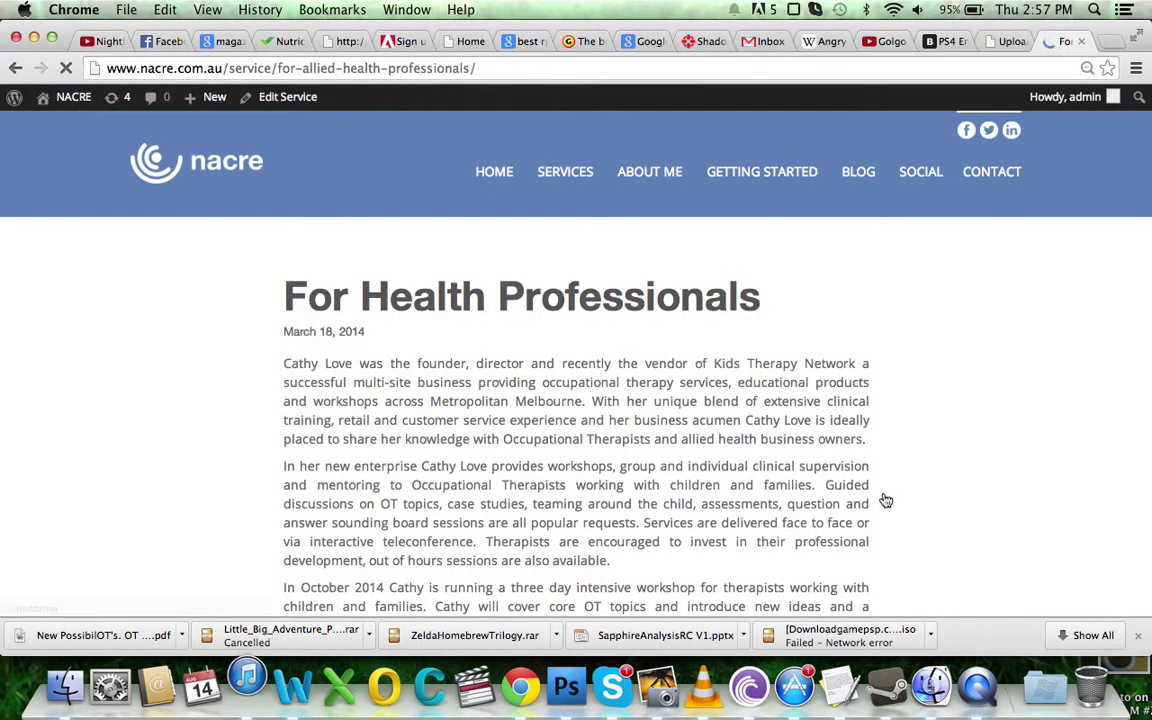
pyautogui.scroll(-3, 778, 443)
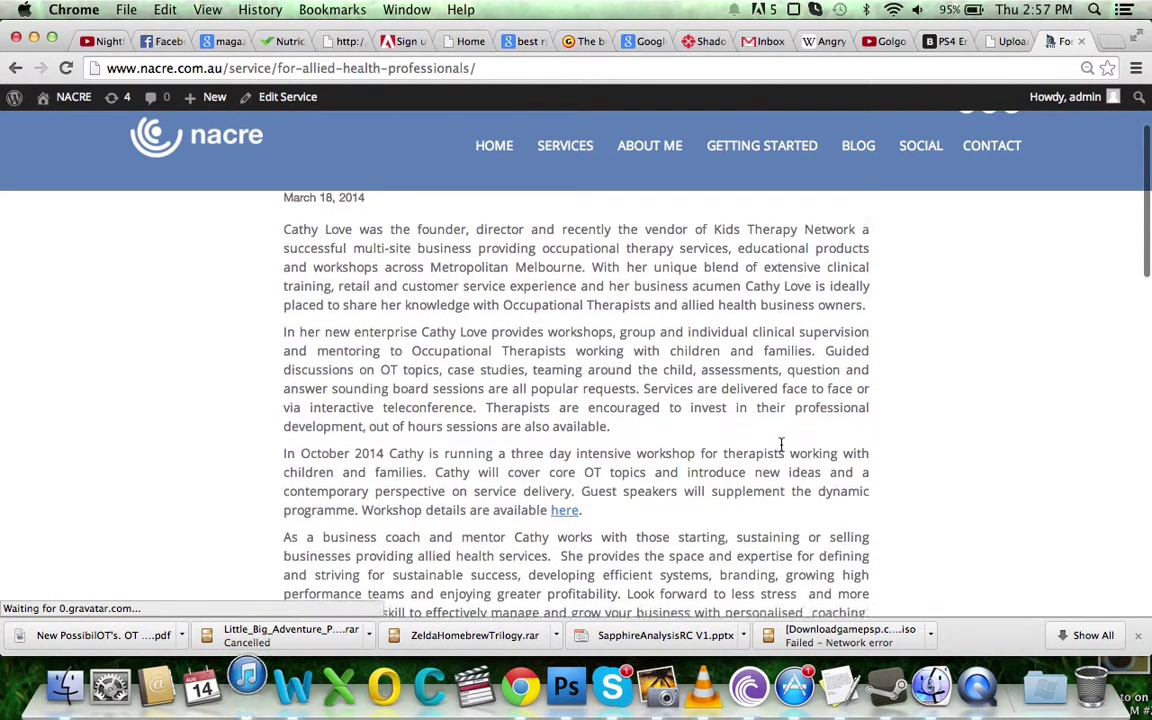
pyautogui.scroll(-2, 782, 447)
pyautogui.click(565, 436)
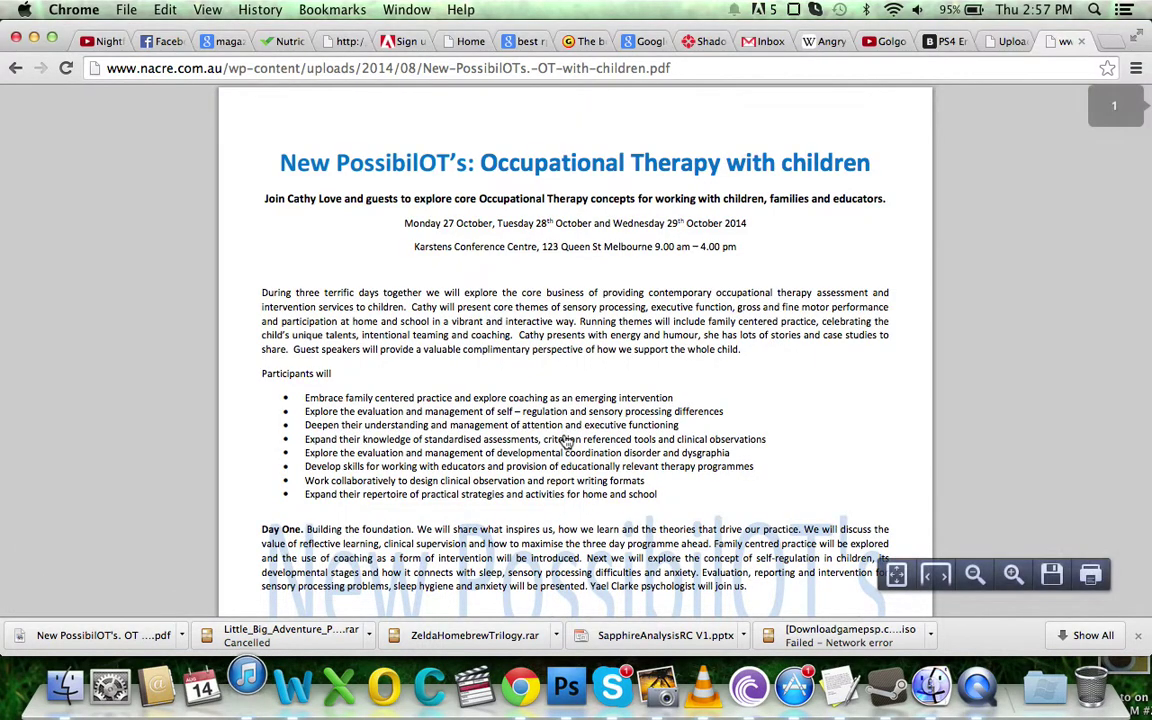
# Step: Look over the first page of the opened workshop PDF and return to its heading
pyautogui.press('super+Tab')
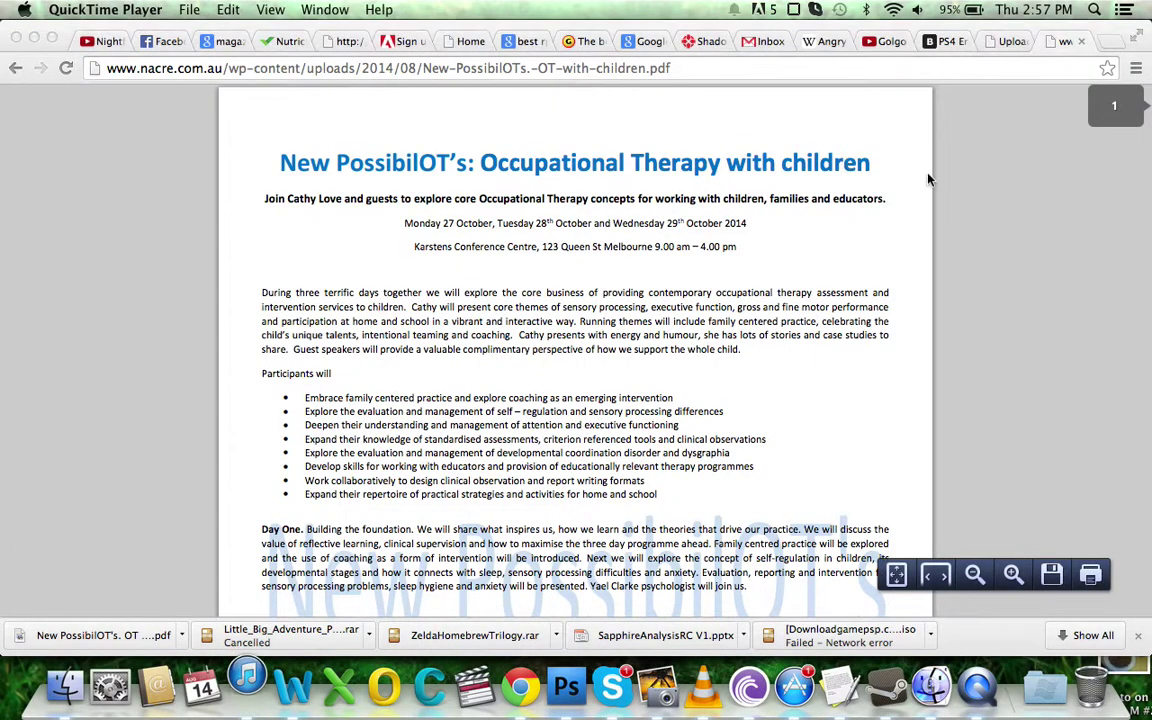
pyautogui.scroll(-3, 763, 355)
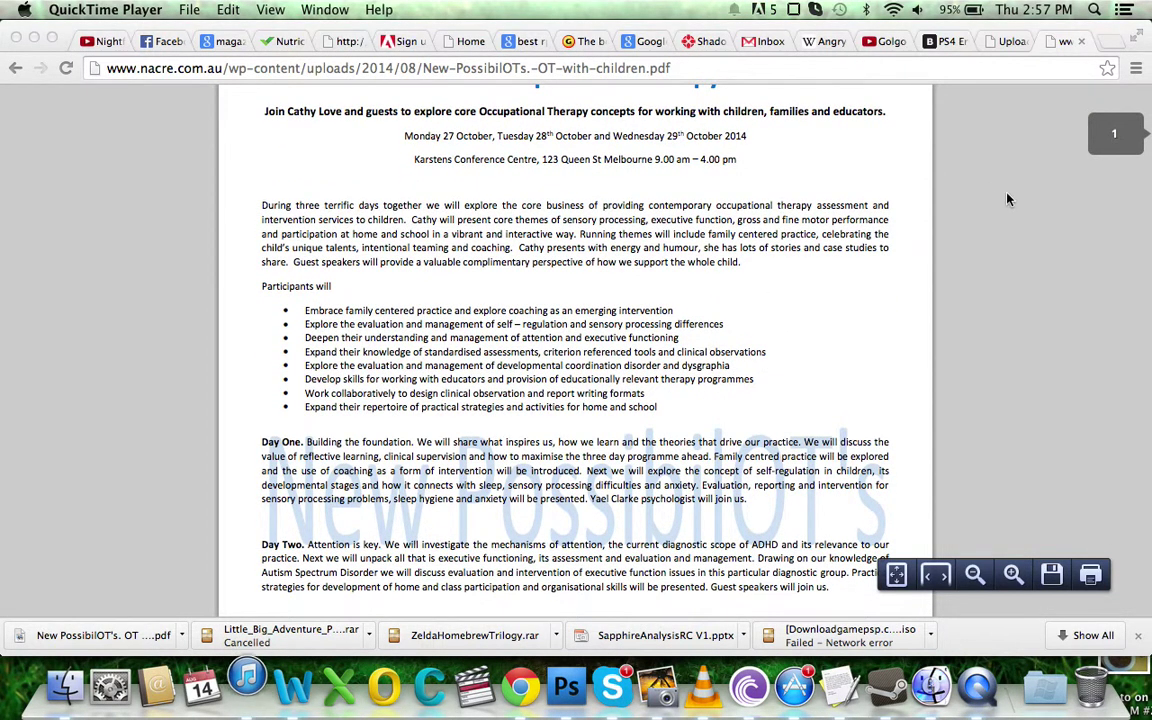
pyautogui.scroll(3, 920, 196)
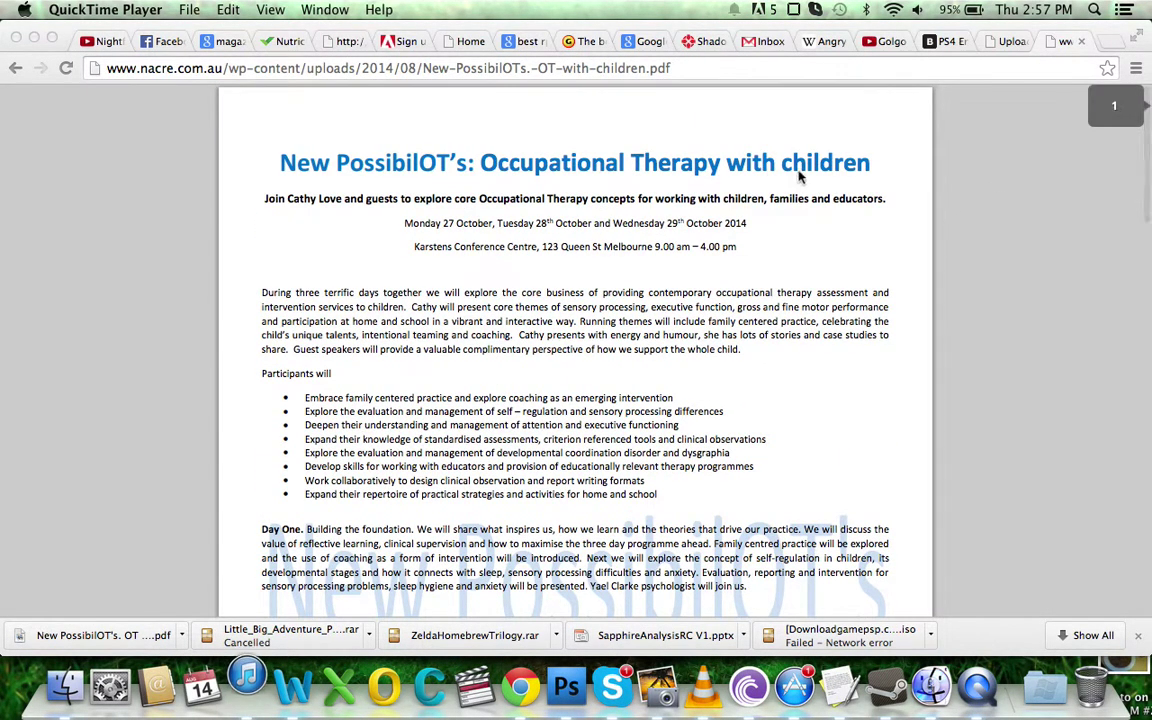